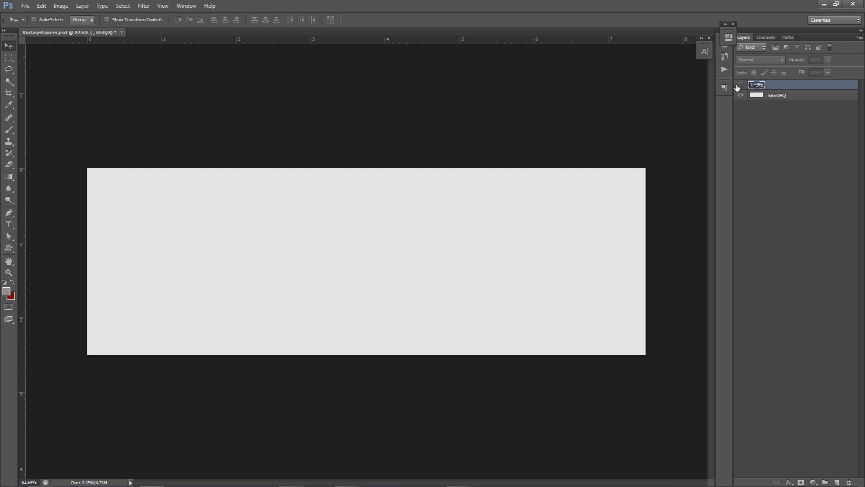
Preview the mountain photo layer by showing and hiding it, and select the SESOHQ background layer
click(740, 85)
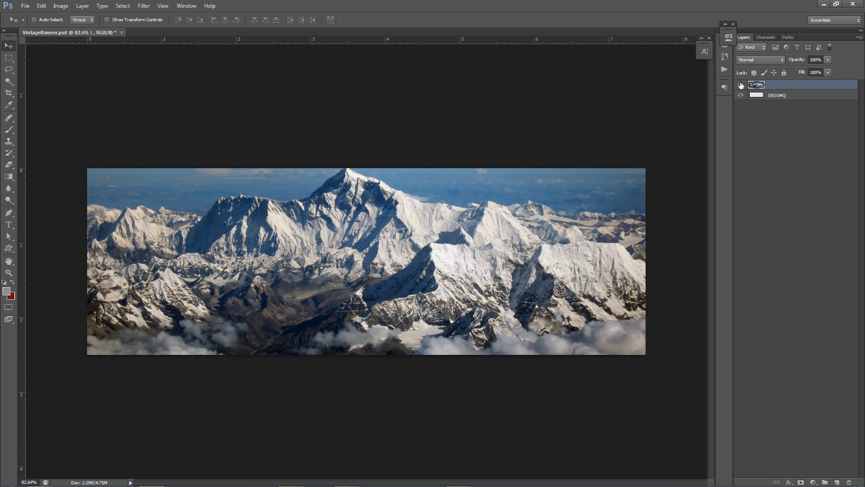
click(740, 85)
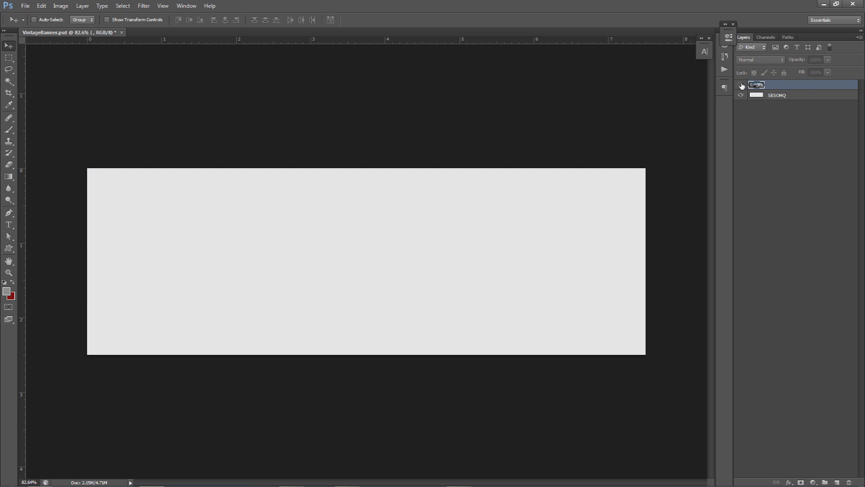
click(802, 95)
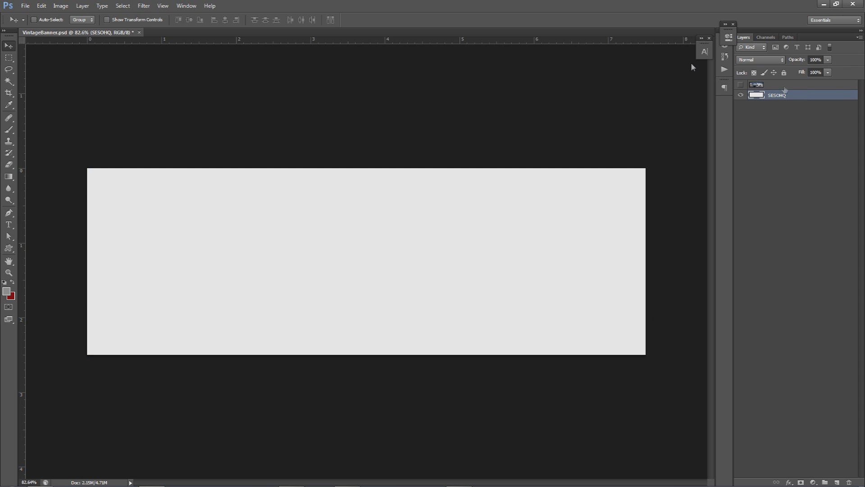
Set the foreground color to light grey #e4e4e4
click(9, 294)
click(219, 209)
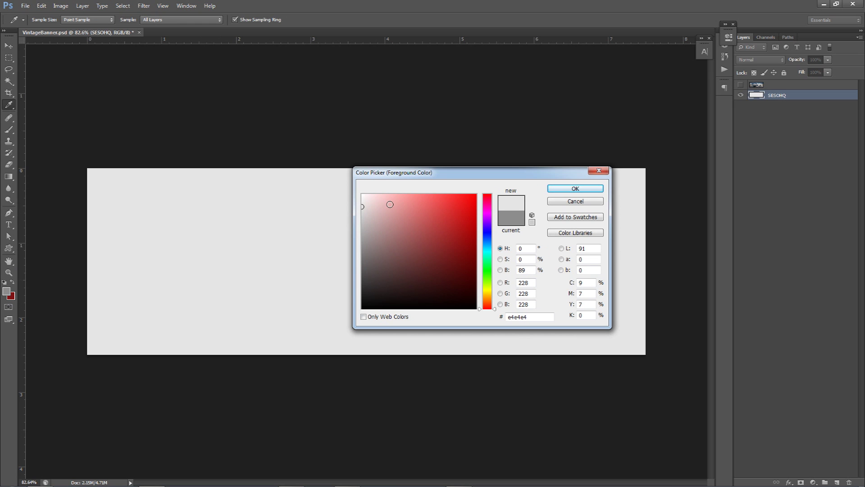
drag(379, 214, 309, 149)
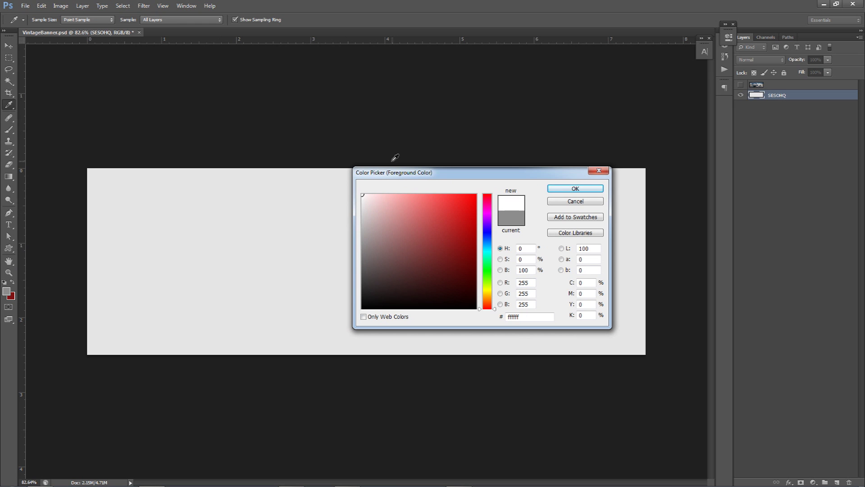
drag(367, 199, 325, 210)
click(284, 214)
click(554, 318)
click(554, 318)
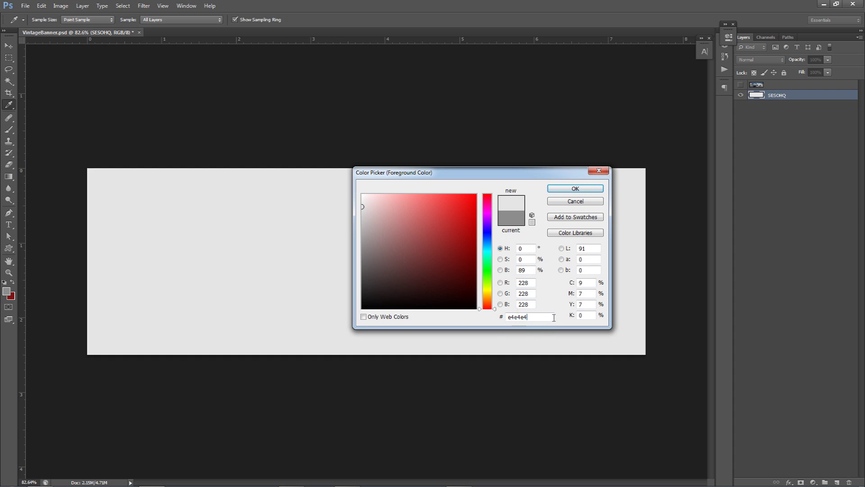
click(572, 189)
key(v)
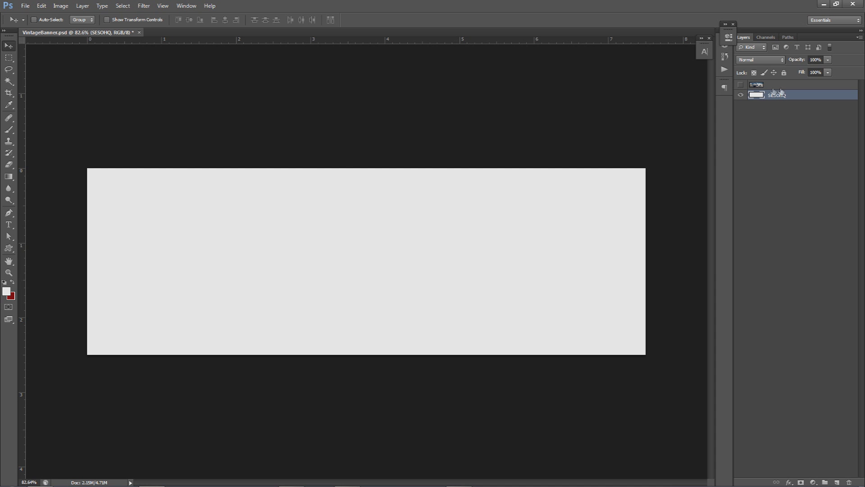
Show the mountain photo layer and set its blend mode to Luminosity with 15% opacity
click(740, 85)
click(771, 87)
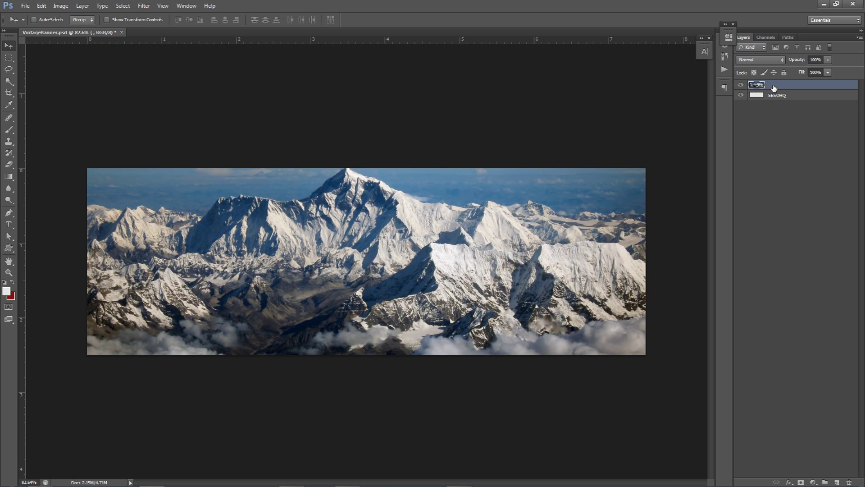
click(772, 60)
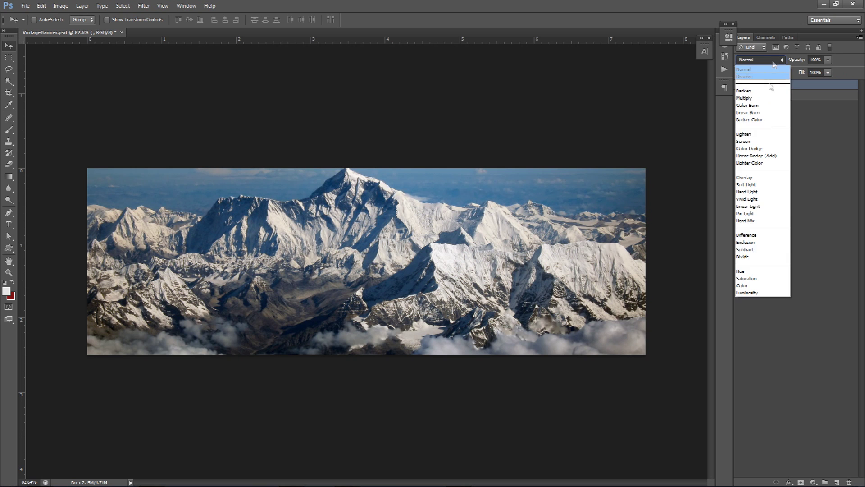
click(749, 292)
click(817, 60)
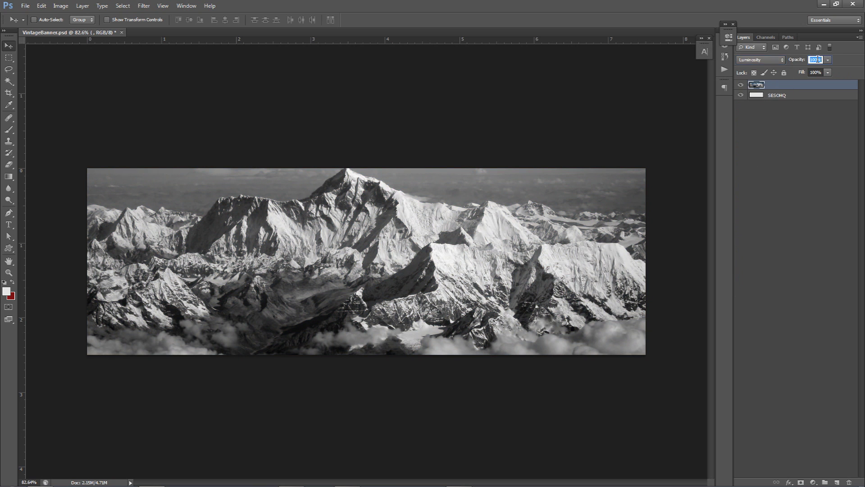
text(15)
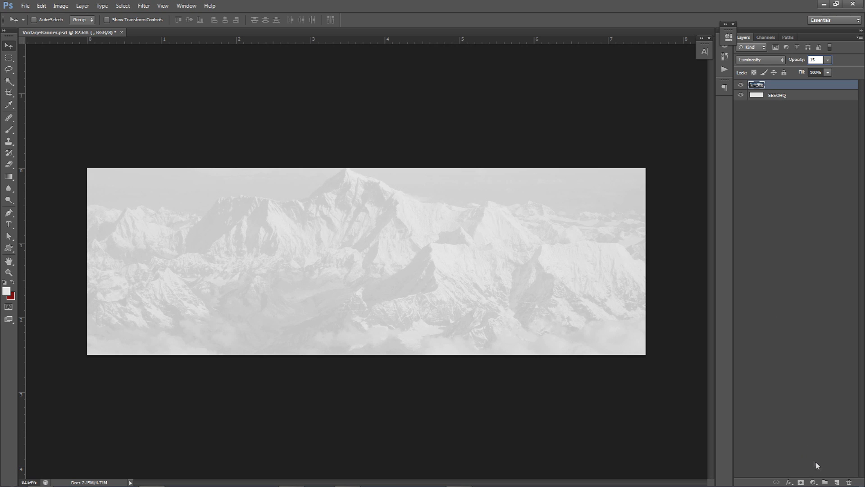
Add a new layer above the mountain photo and set the foreground color to white #ffffff
click(837, 481)
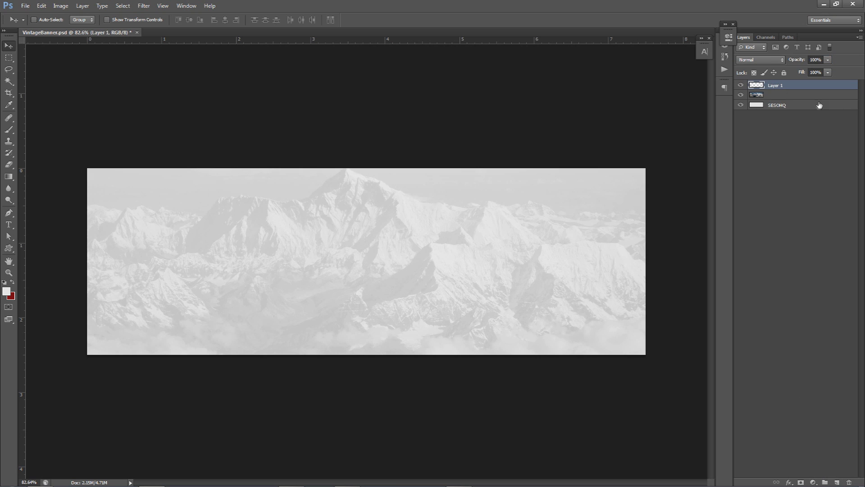
click(6, 292)
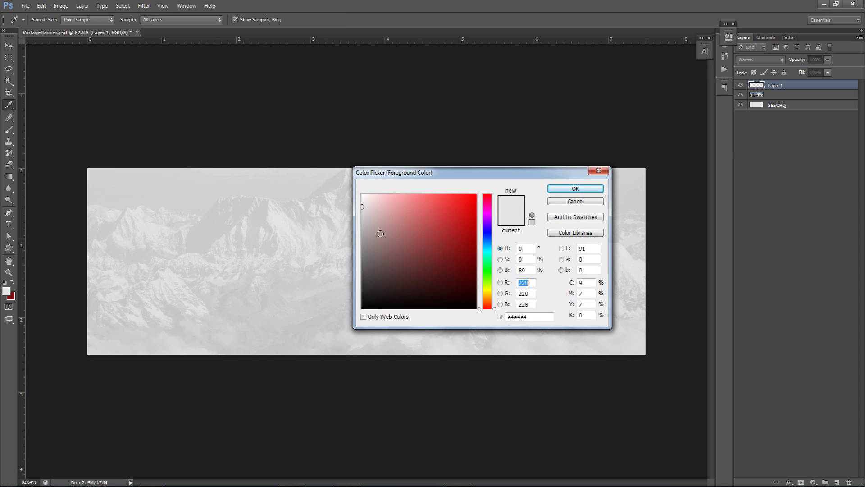
drag(383, 215, 251, 131)
click(579, 189)
key(v)
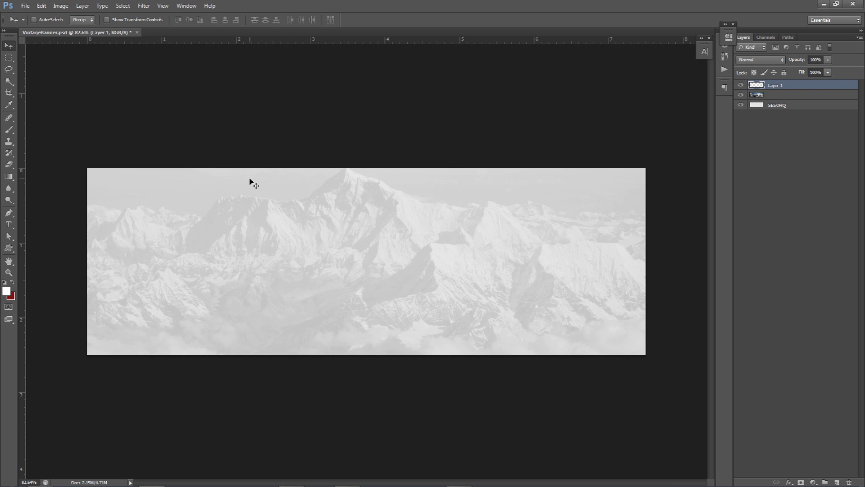
Brush soft white over the banner's left side and lower right area with a large soft round brush, and set the layer's opacity to 60%
key(b)
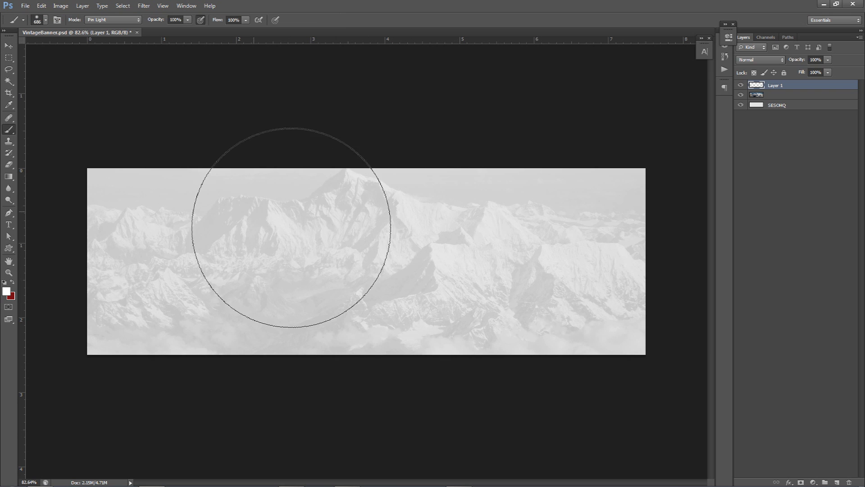
right_click(359, 185)
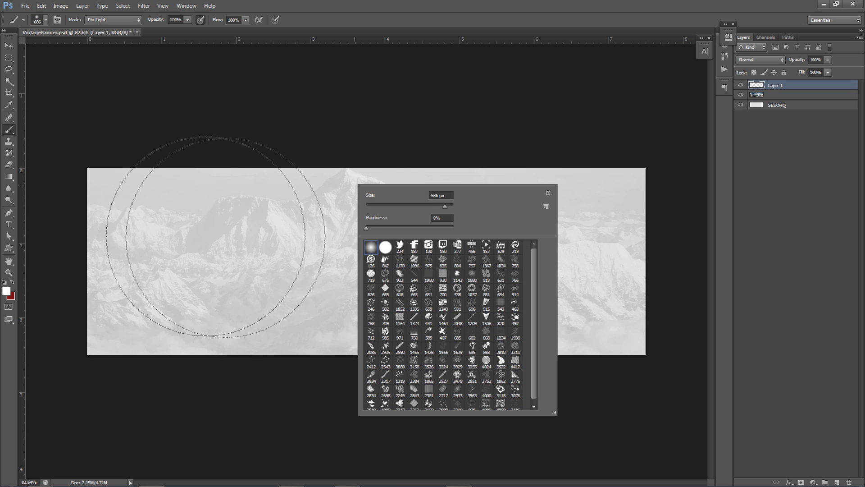
drag(245, 237, 223, 231)
mouse_move(232, 155)
mouse_down()
mouse_move(174, 145)
mouse_move(89, 301)
mouse_up()
mouse_move(450, 232)
mouse_down()
mouse_move(676, 253)
mouse_move(643, 369)
mouse_move(545, 301)
mouse_up()
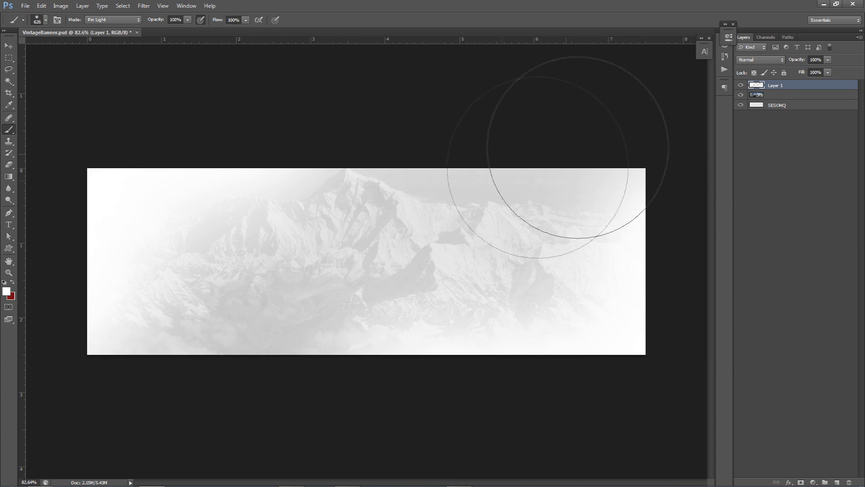
click(818, 60)
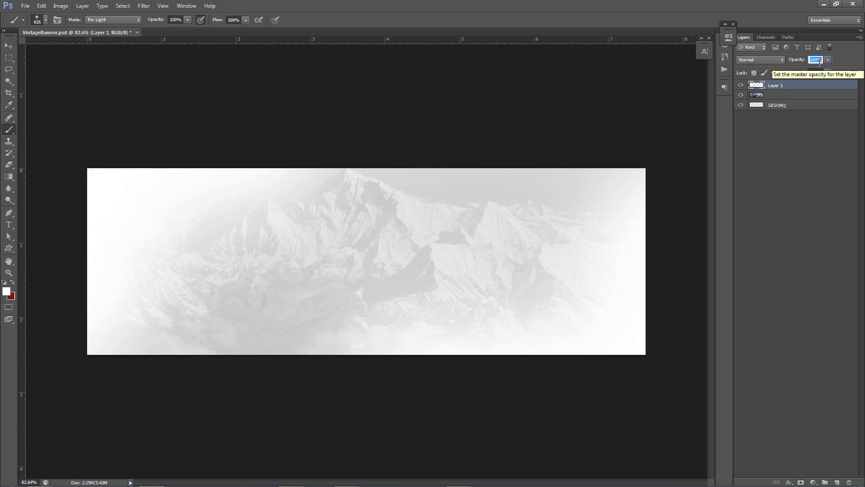
text(60)
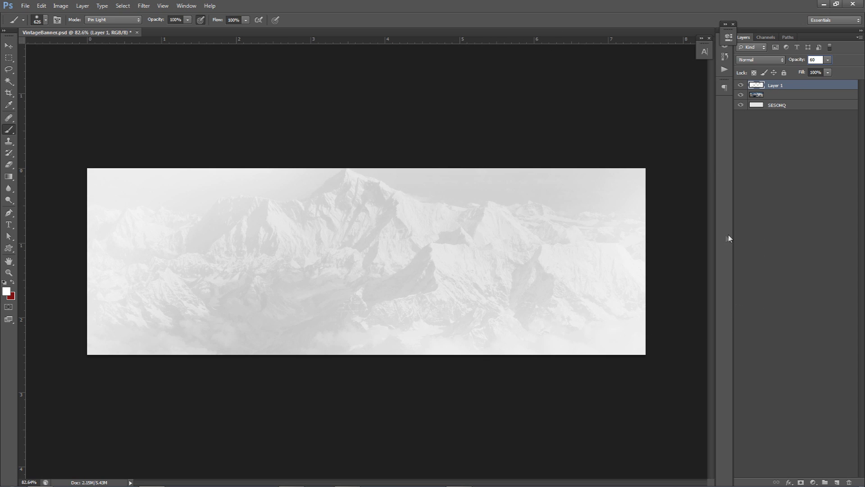
Add another new layer on top and set the foreground color to mid grey #868686
click(837, 482)
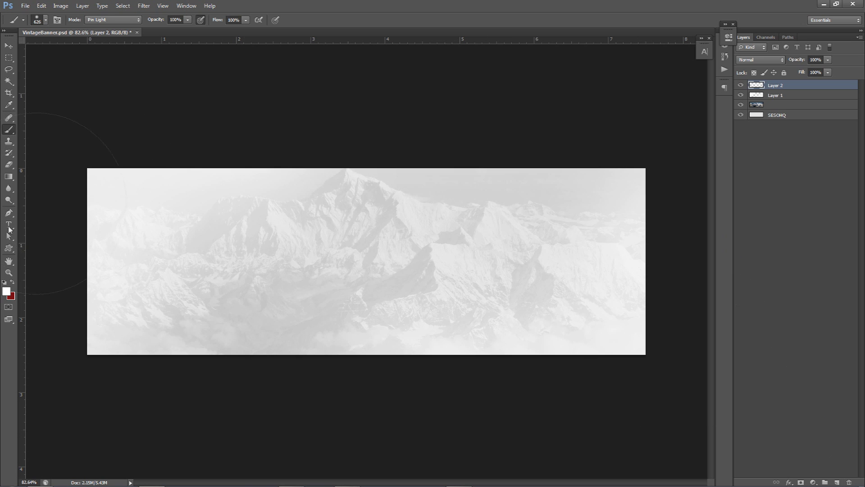
click(6, 291)
click(365, 234)
drag(365, 234, 345, 247)
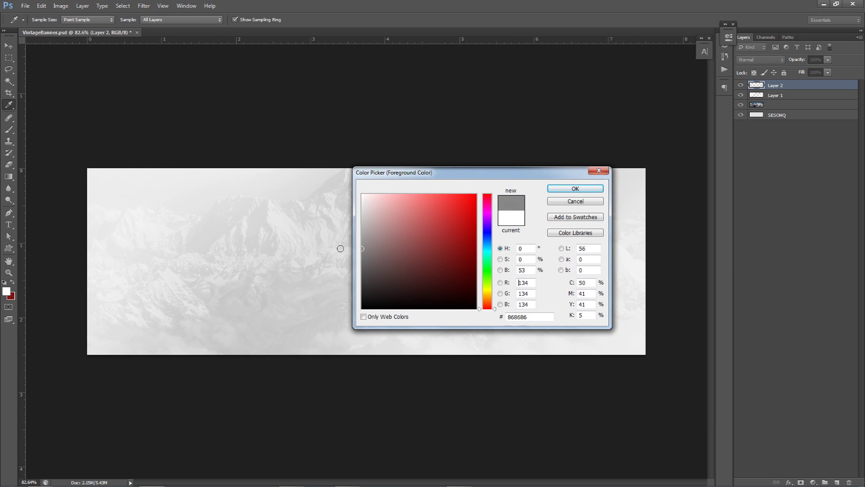
click(575, 188)
Dab soft grey shading along the banner's upper and lower edges with a 679 px brush, and compare with Layer 2 hidden and shown
key(b)
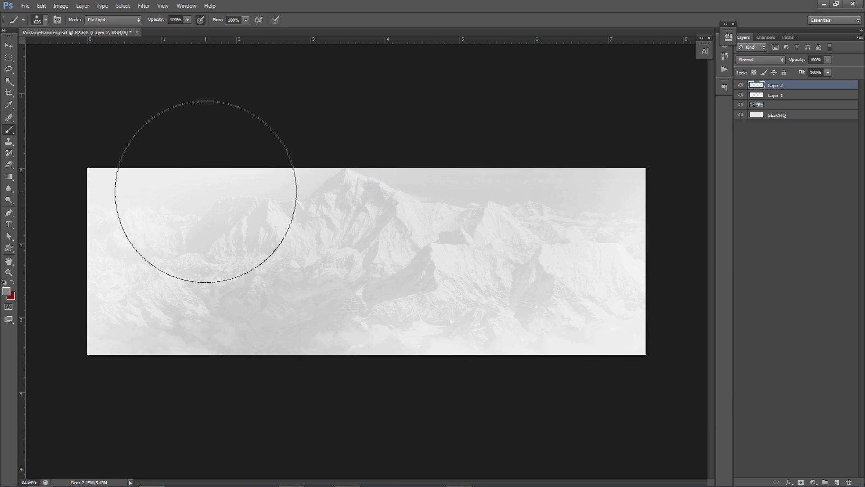
alt+right_click(206, 193)
click(265, 100)
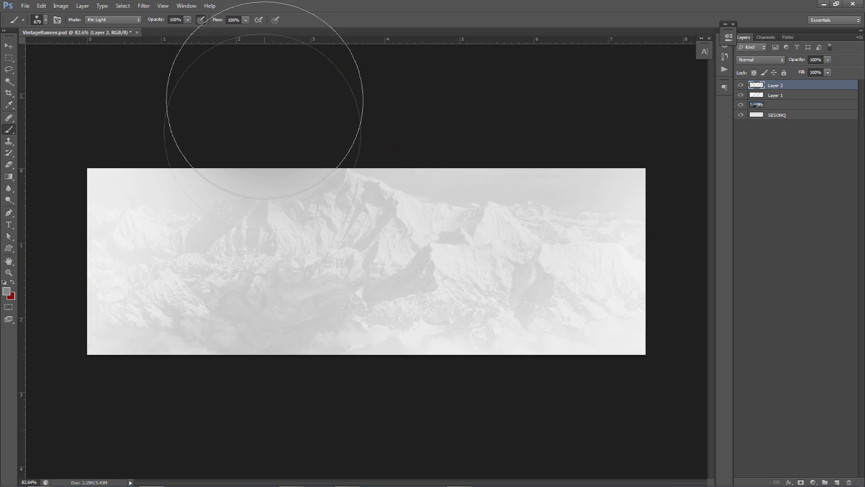
click(218, 415)
click(485, 107)
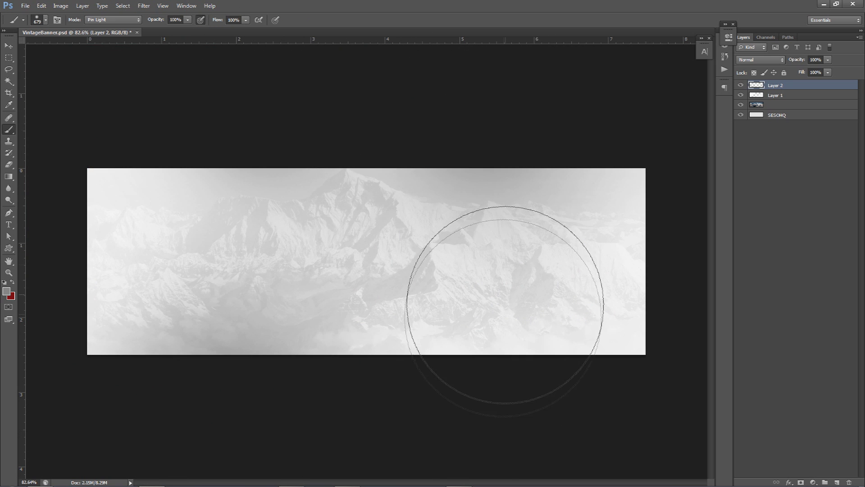
click(581, 306)
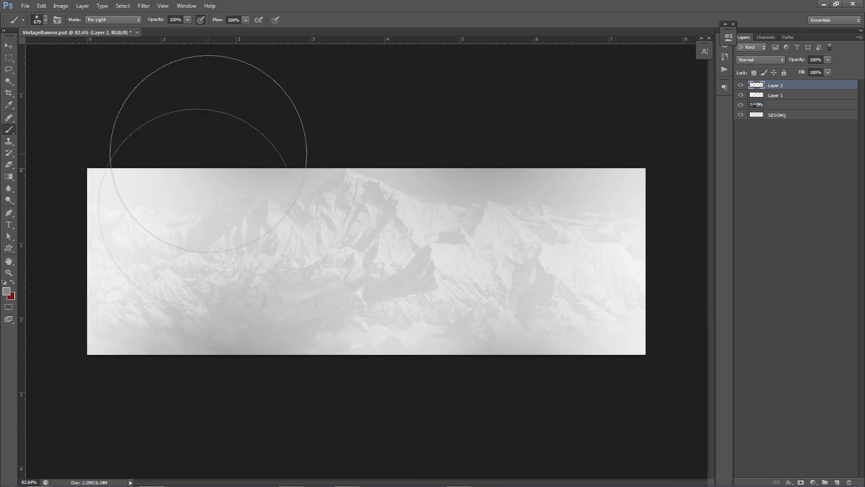
click(740, 85)
click(740, 85)
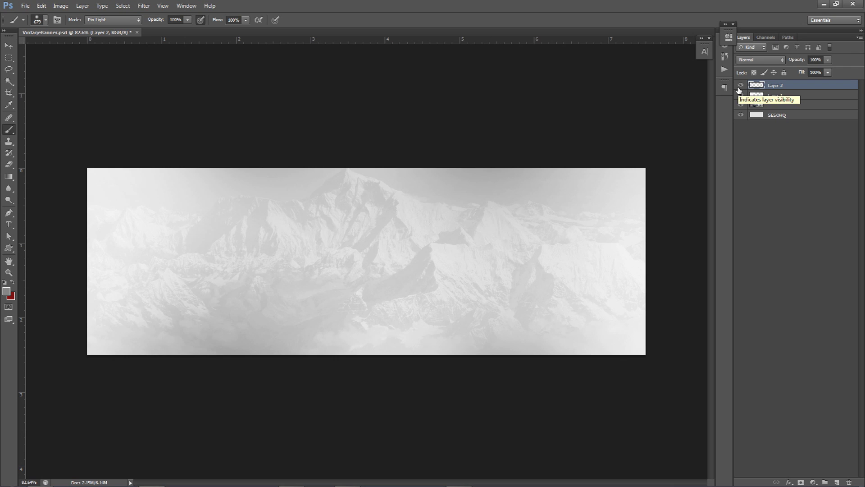
Add a Brightness/Contrast adjustment layer with brightness -66 and contrast 68
click(812, 480)
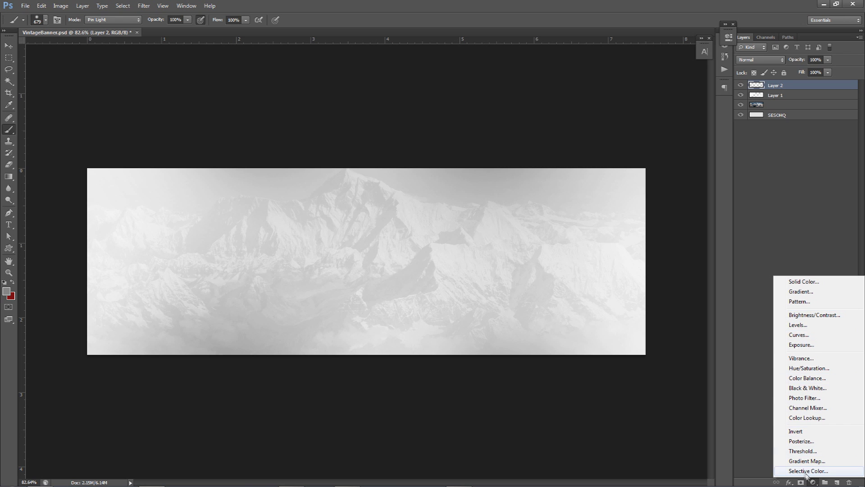
click(825, 315)
click(698, 73)
text(-66)
key(Return)
drag(647, 100, 682, 100)
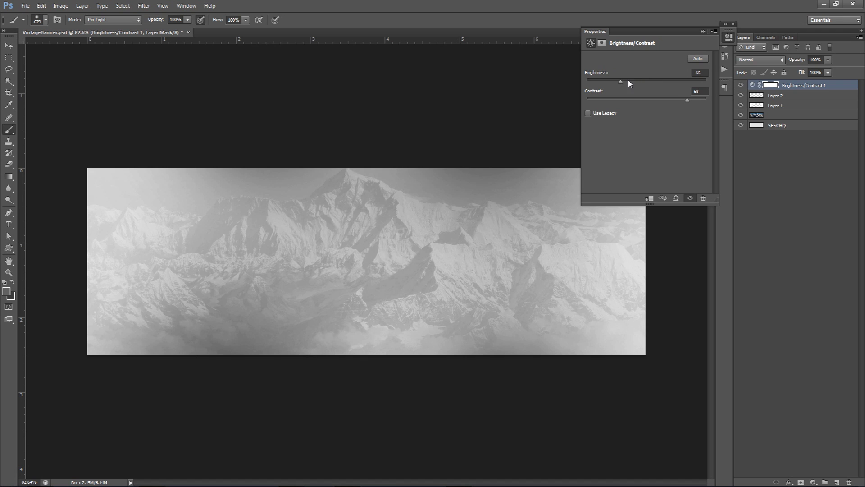
Refine the adjustment layer to brightness -35 and contrast 60, and close its properties
drag(628, 80, 630, 82)
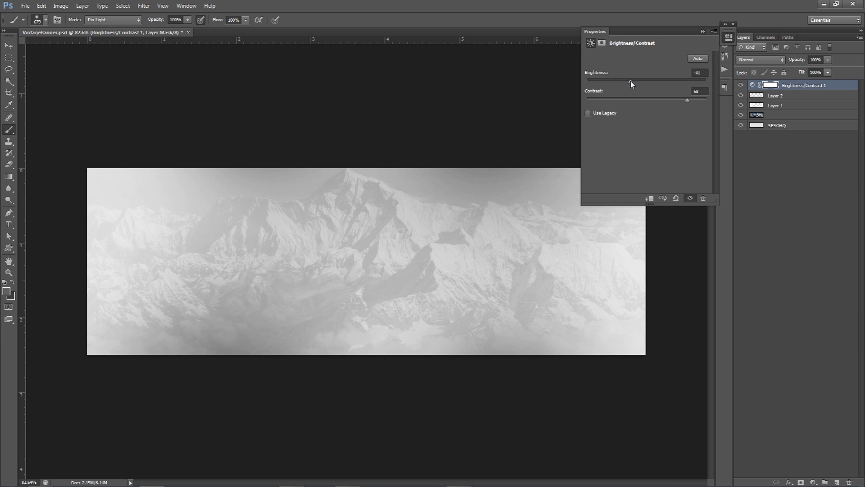
drag(691, 100, 683, 101)
click(700, 72)
text(-35)
click(701, 91)
drag(683, 100, 682, 99)
click(803, 88)
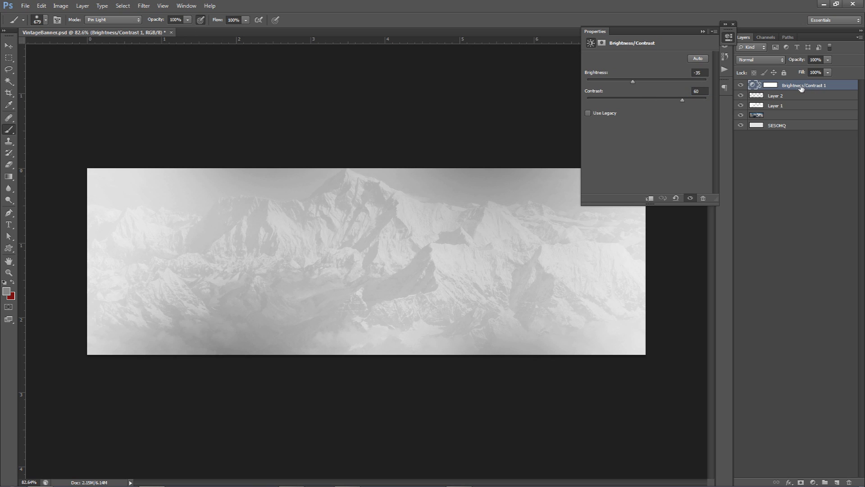
click(728, 40)
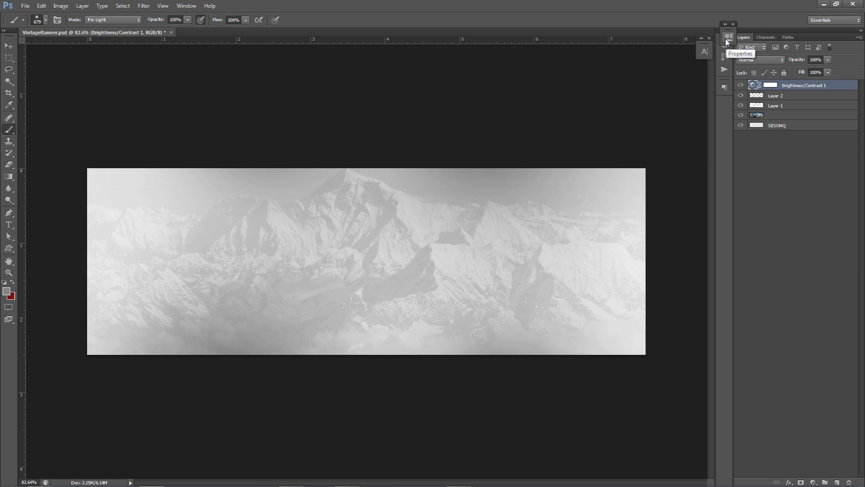
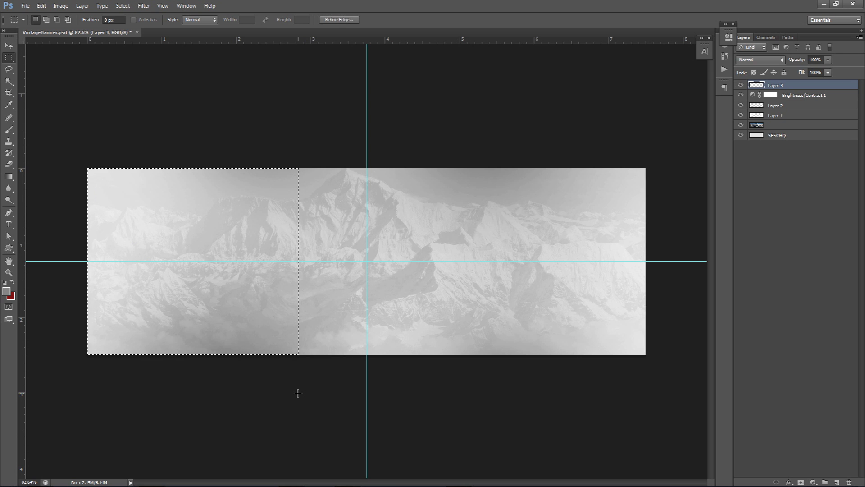
click(10, 296)
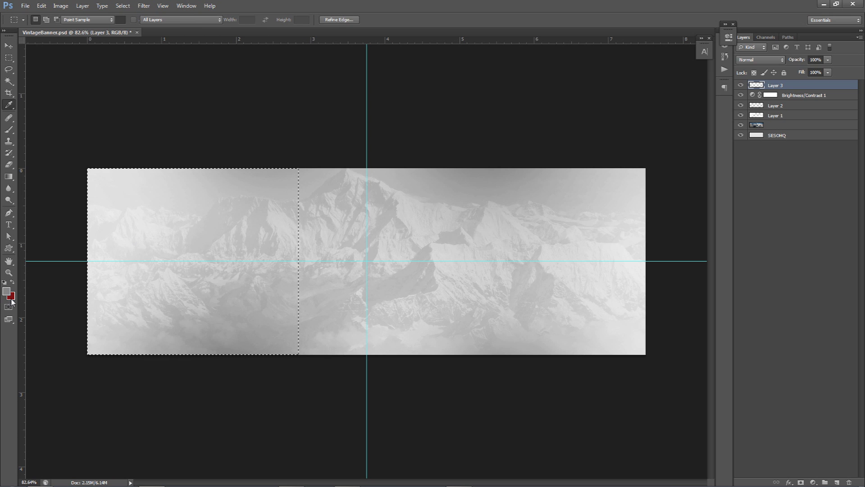
drag(463, 179, 417, 183)
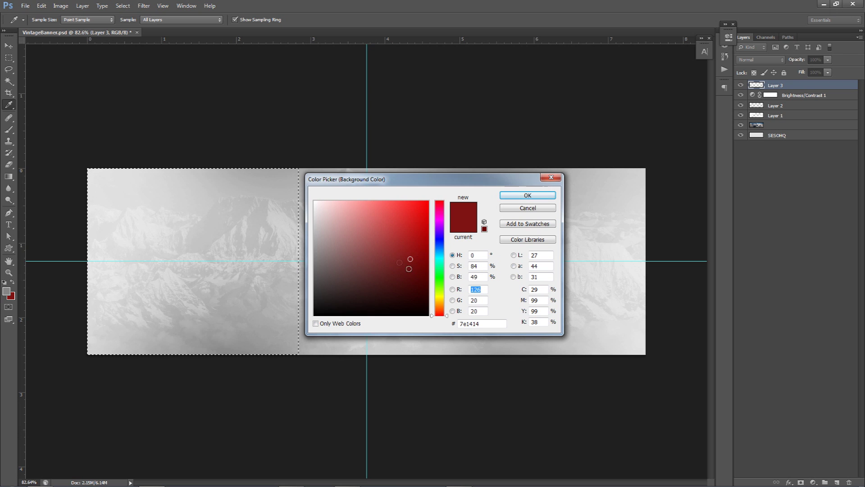
mouse_move(440, 301)
mouse_down()
mouse_move(438, 219)
mouse_move(431, 296)
mouse_up()
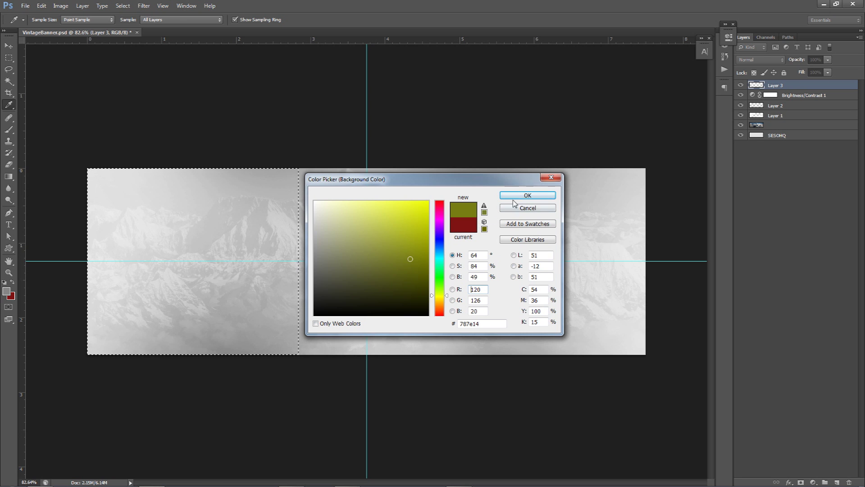
click(525, 208)
Fill the banner's selected left section on Layer 3 with dark red #7e1414, deselect it, and set the layer's blend mode to Color Burn
key(m)
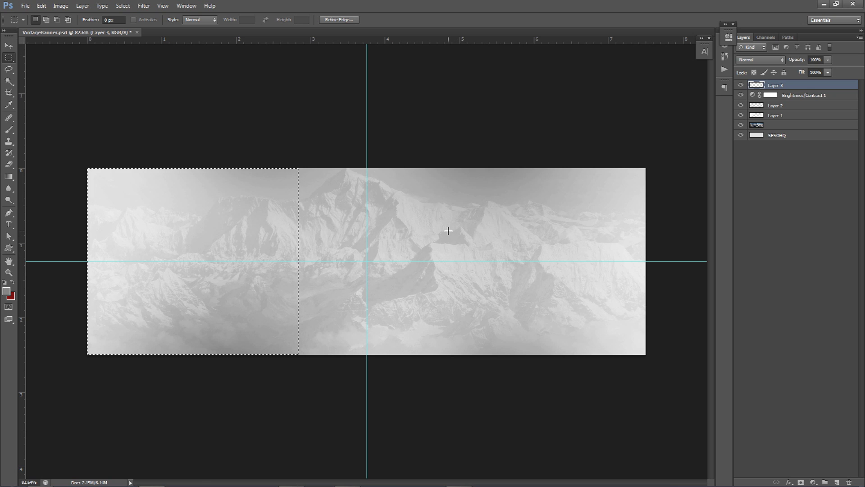
key(ctrl+BackSpace)
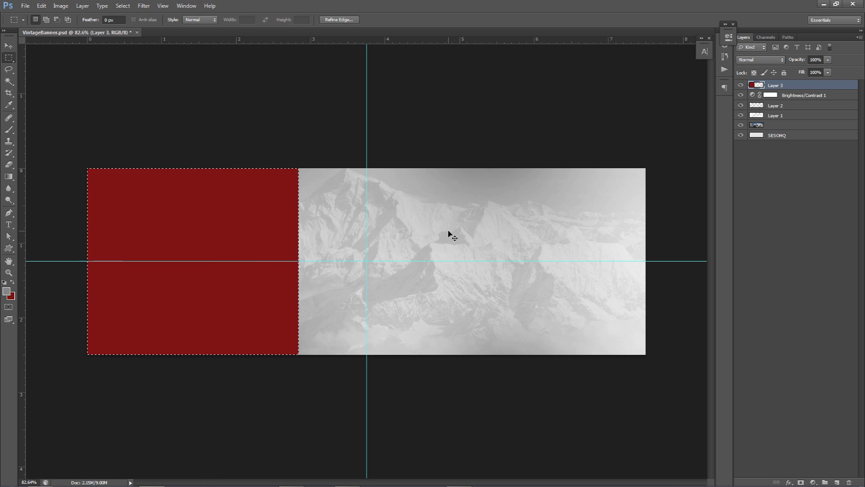
key(ctrl+d)
key(ctrl+semicolon)
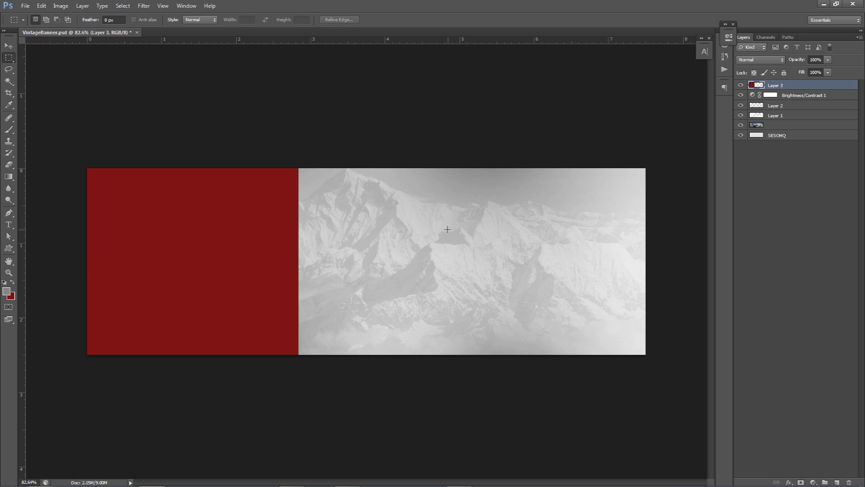
click(777, 59)
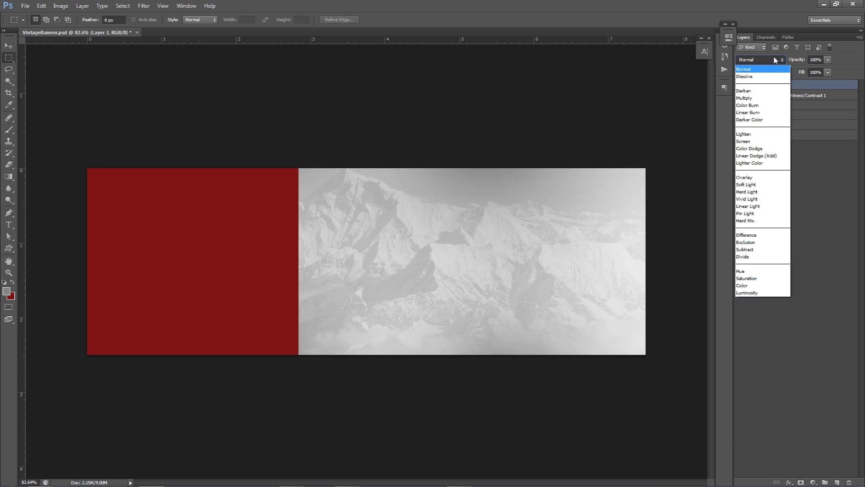
click(755, 106)
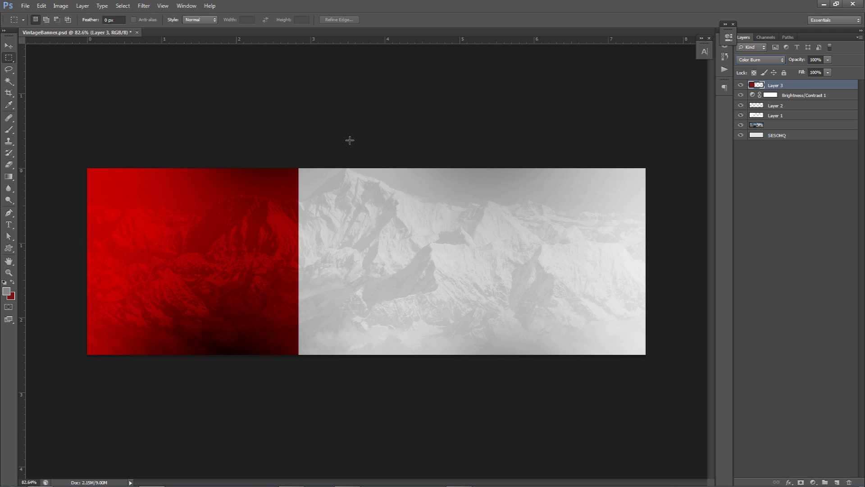
Try different opacities on Layer 1 and set its opacity to 50%
click(773, 103)
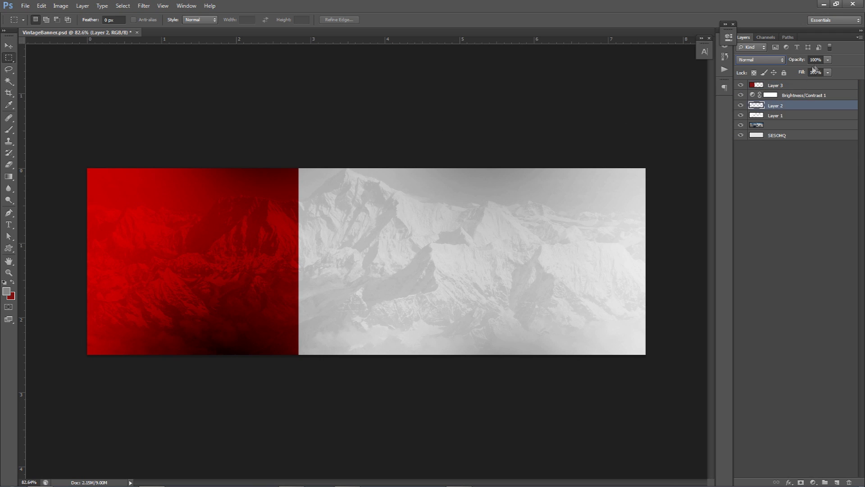
click(778, 115)
click(829, 60)
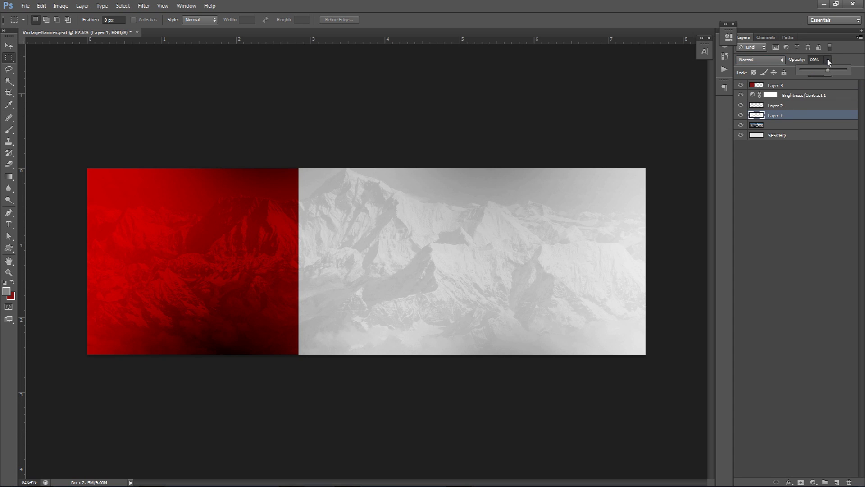
drag(828, 70, 847, 70)
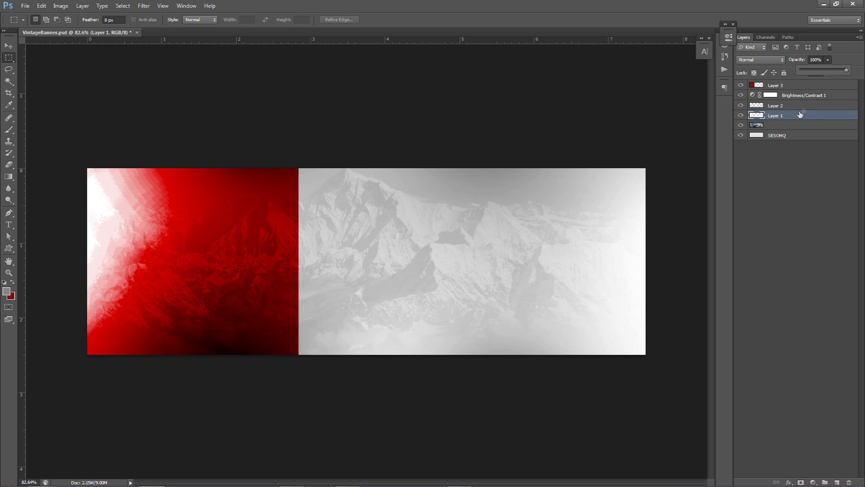
drag(838, 72, 825, 72)
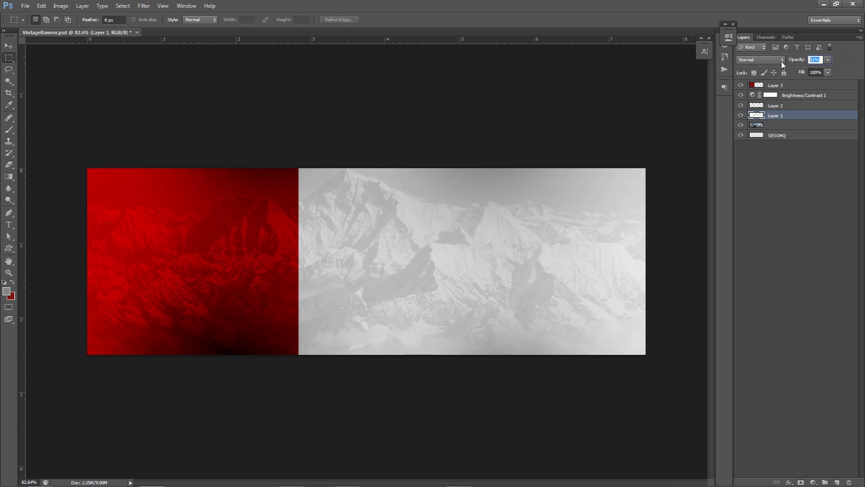
text(50)
key(Return)
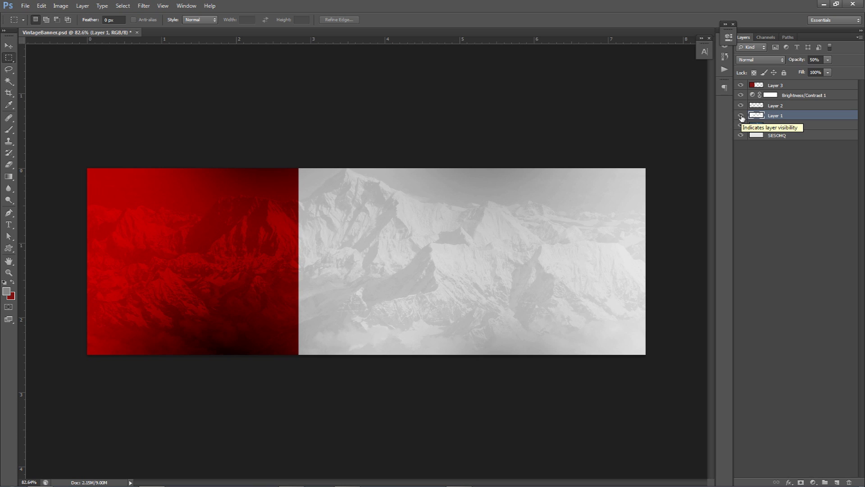
Lower the opacity of the red section on Layer 3 to 80%
click(789, 86)
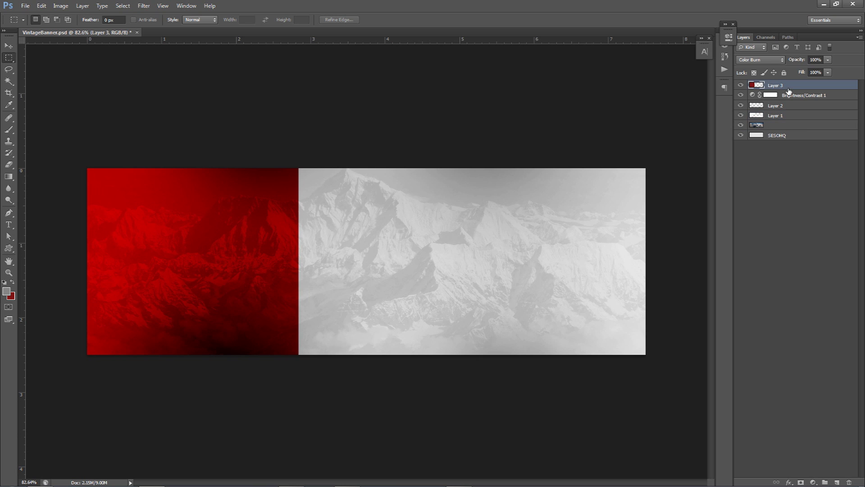
click(816, 60)
text(80)
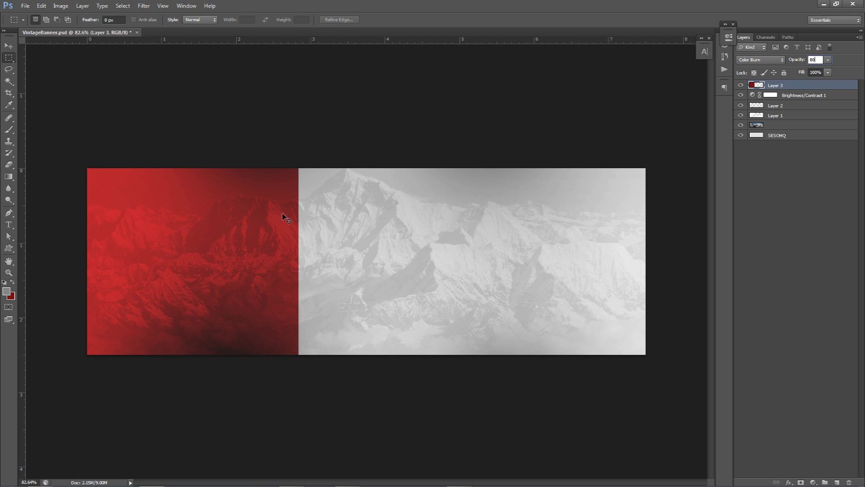
key(Return)
Duplicate the red section shifted sideways and delete the part beyond its right edge, leaving a narrow dark strip
key(v)
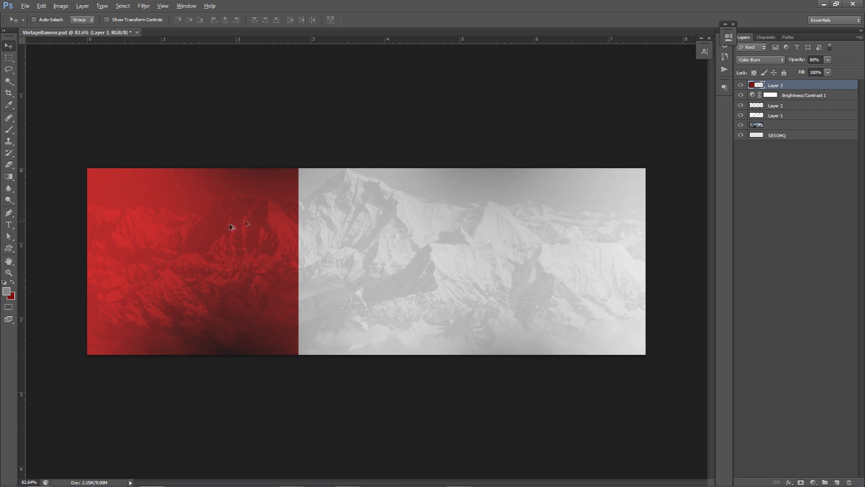
drag(166, 239, 329, 231)
key(m)
mouse_move(299, 162)
mouse_down()
mouse_move(431, 381)
mouse_move(568, 396)
mouse_up()
drag(426, 296, 427, 293)
key(Delete)
key(ctrl+d)
Nudge the dark strip to the right until it lines up exactly with the red section's right edge
scroll(311, 238, up, 8)
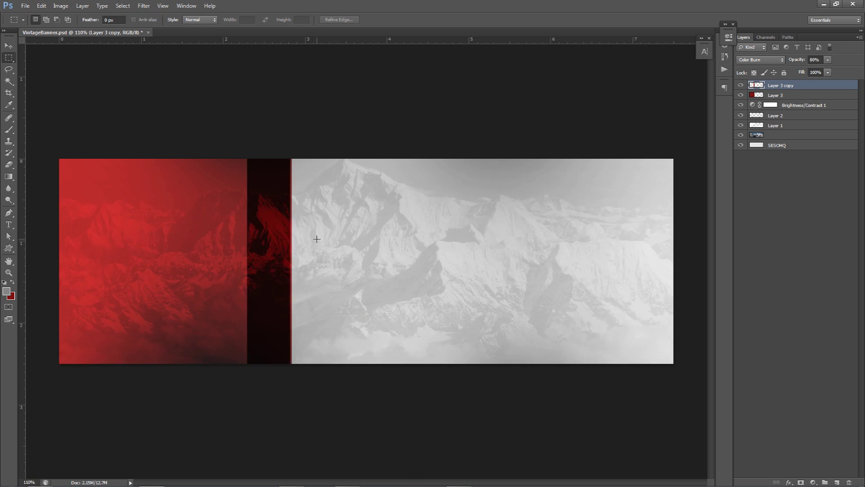
key(v)
key(Right)
key(Right)
key(Right)
key(Right)
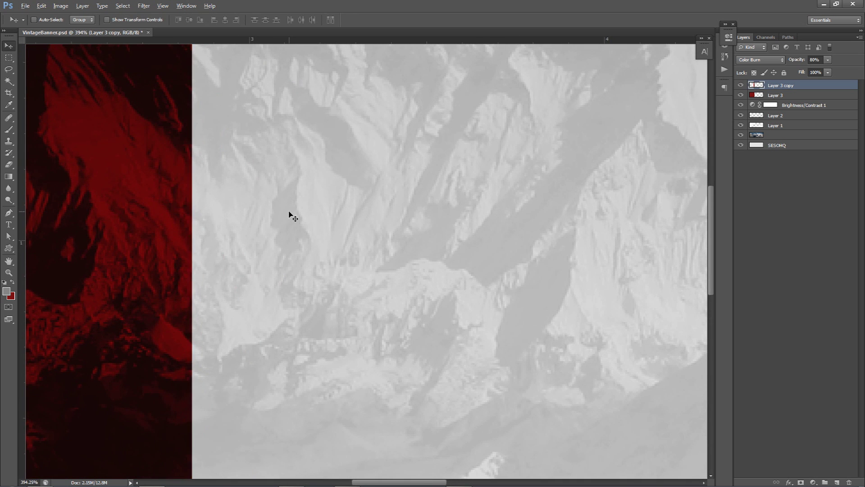
key(ctrl+0)
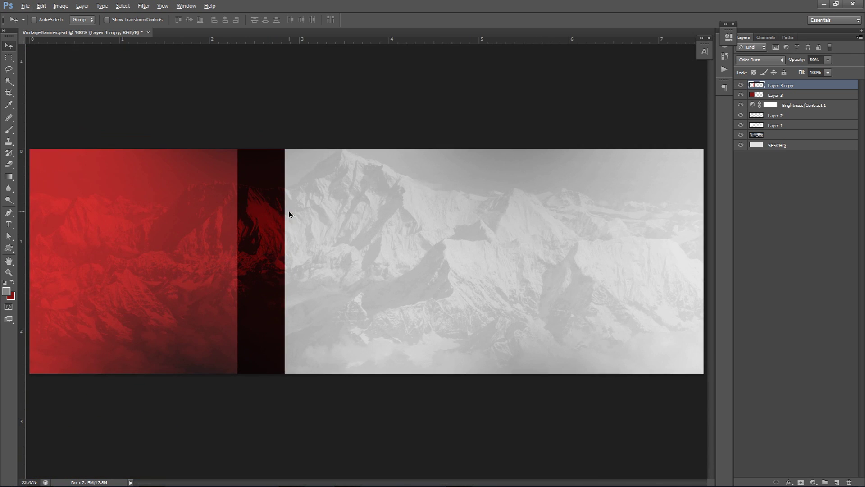
Reduce the opacity of the dark strip on Layer 3 copy to 35%
click(827, 60)
drag(827, 70, 807, 71)
text(35)
key(Return)
scroll(433, 184, down, 1)
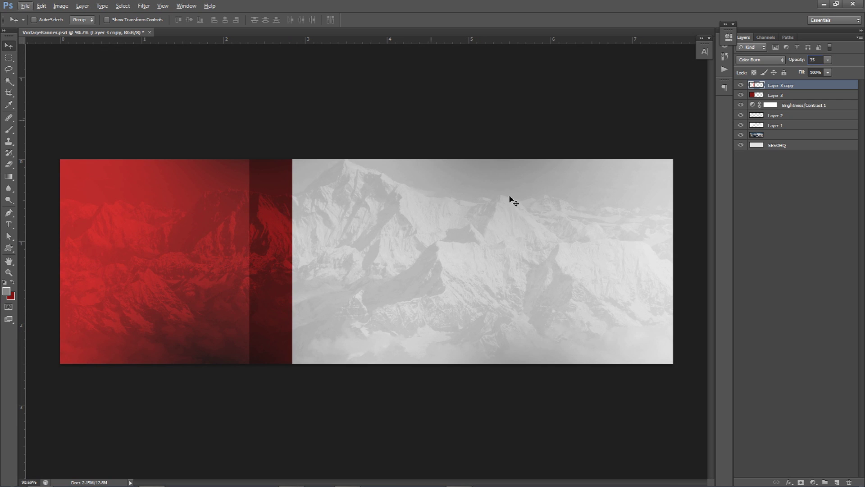
Paint a soft white highlight at the banner's upper edge on a new layer with a 901 px brush, and set its opacity to 70%
click(836, 482)
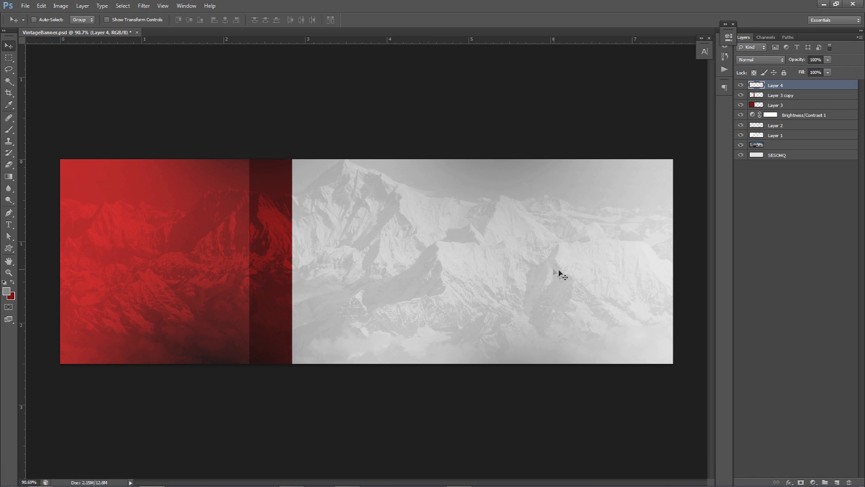
key(b)
click(6, 291)
drag(318, 205, 203, 140)
click(521, 199)
drag(363, 184, 437, 180)
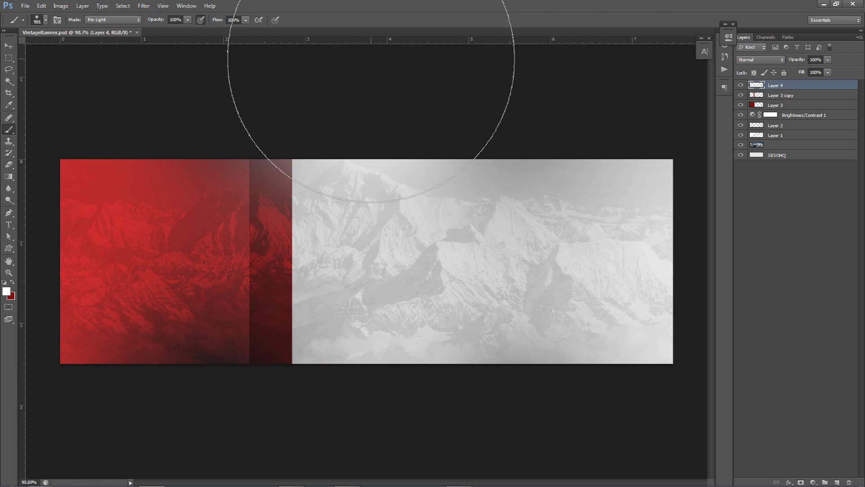
click(827, 60)
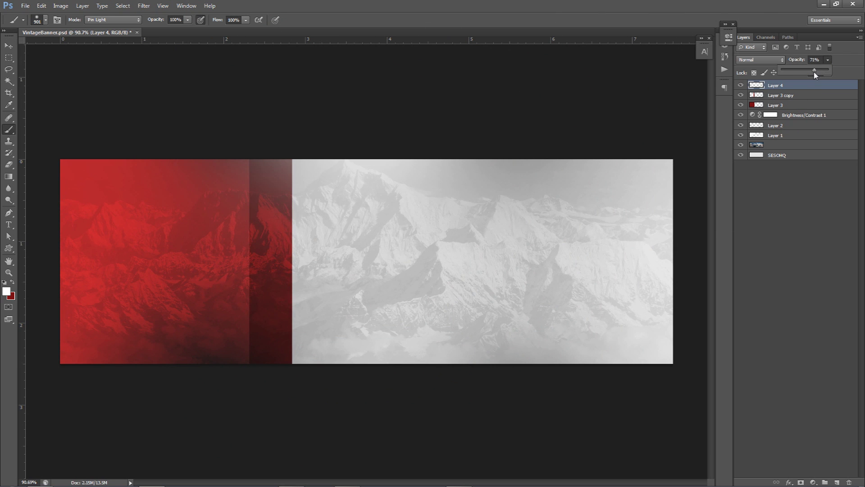
click(813, 71)
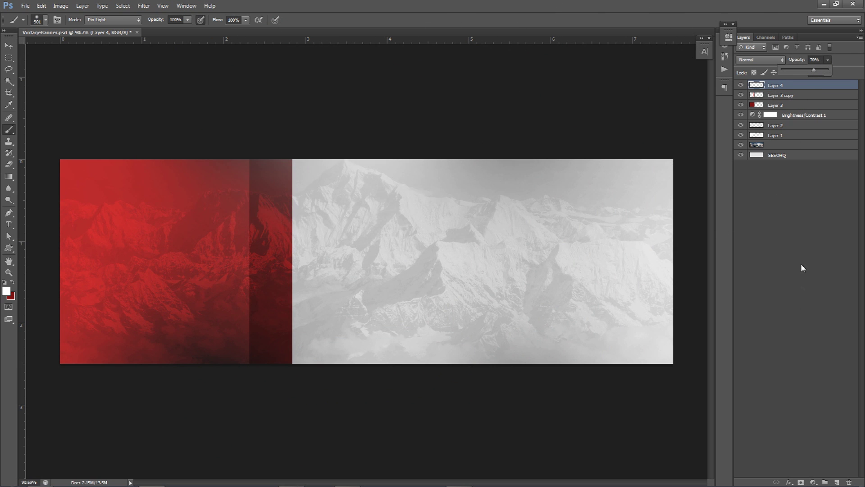
Add a second Brightness/Contrast adjustment layer on top with brightness -35 and contrast 35
click(812, 482)
click(813, 315)
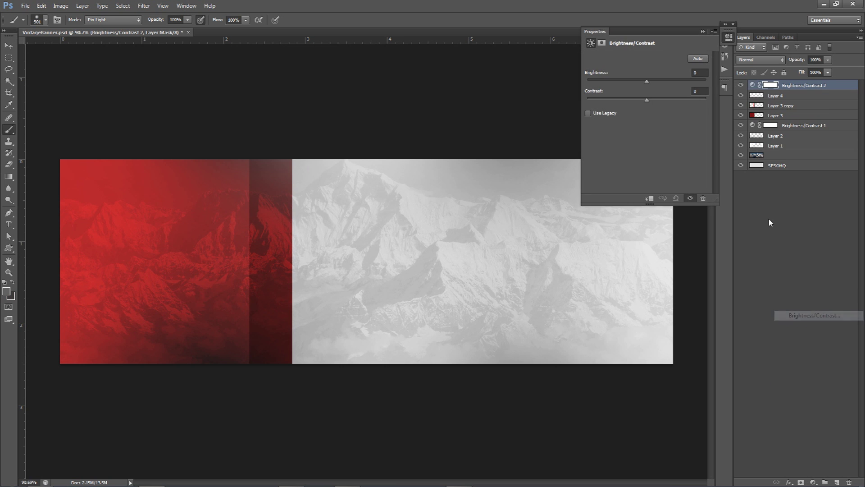
click(629, 80)
drag(630, 83, 675, 100)
click(676, 102)
text(35)
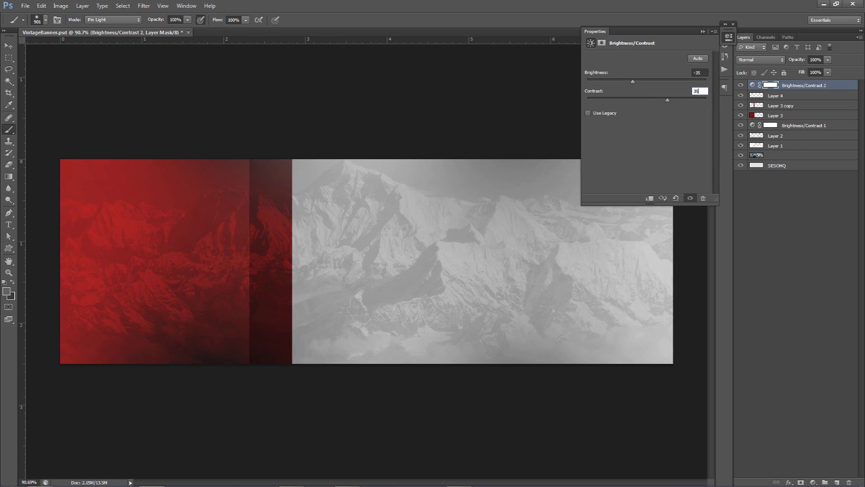
Set the new adjustment layer's brightness to -15, close its properties, and compare the banner with the adjustment hidden and shown
click(700, 72)
text(-)
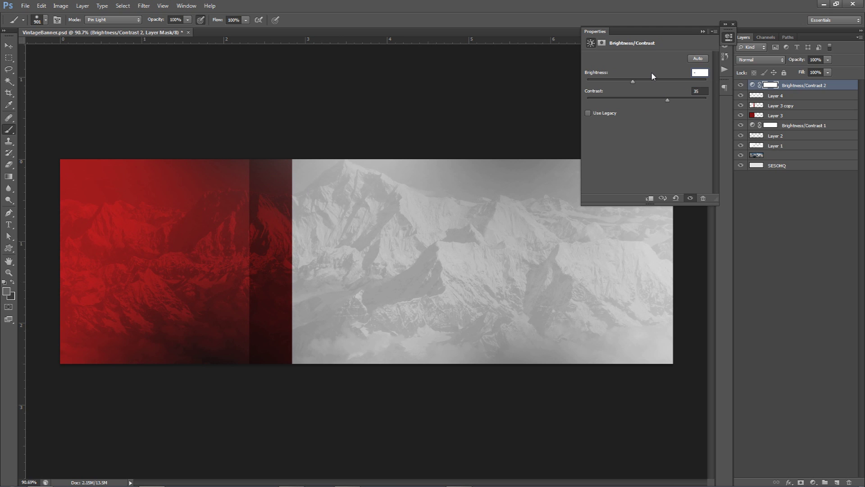
text(15)
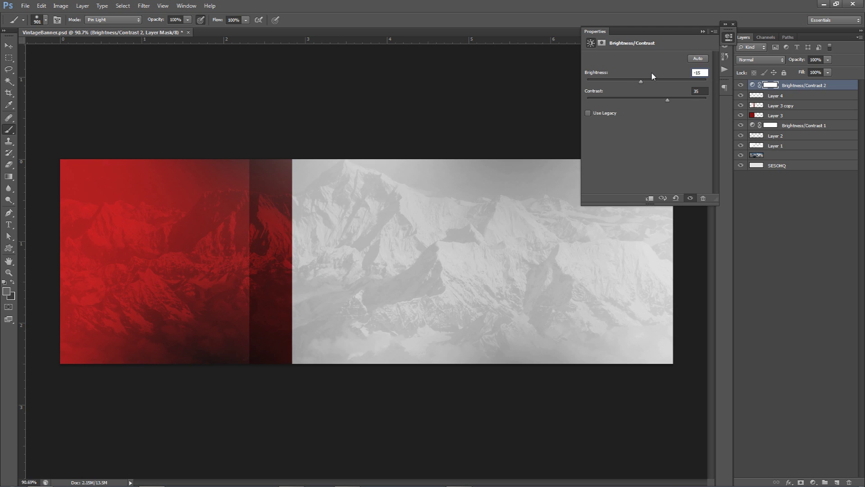
click(729, 37)
click(741, 85)
click(741, 87)
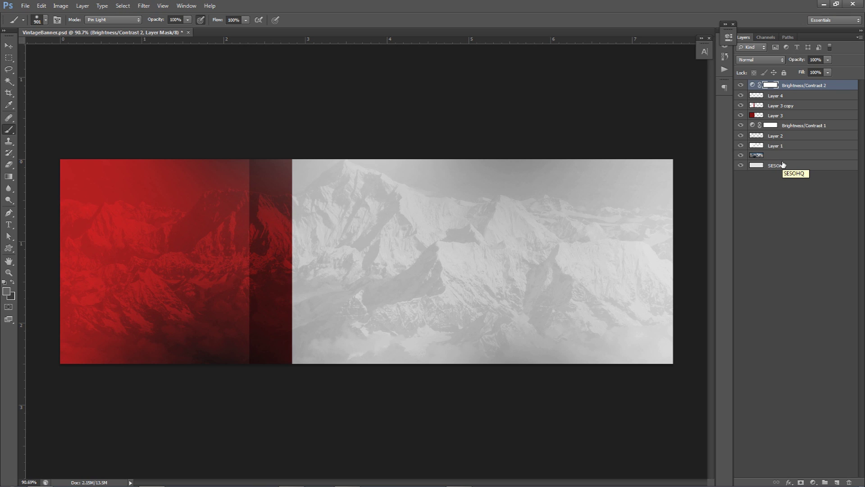
Add the white text VINTAGE in Nexa Bold at 12.64 pt beside the dark strip
key(v)
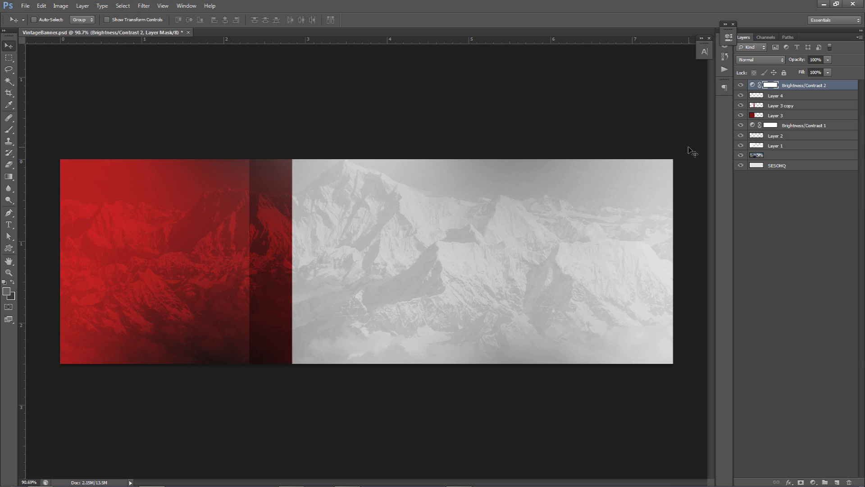
key(t)
click(368, 267)
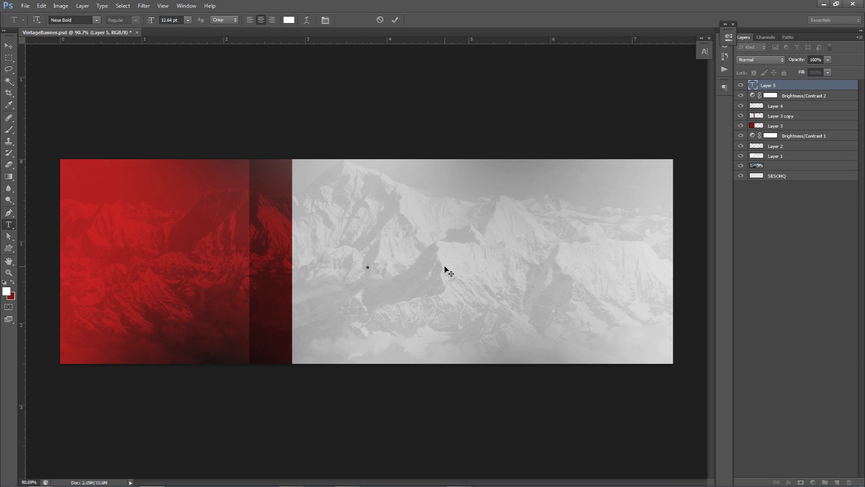
text(VINTAGE)
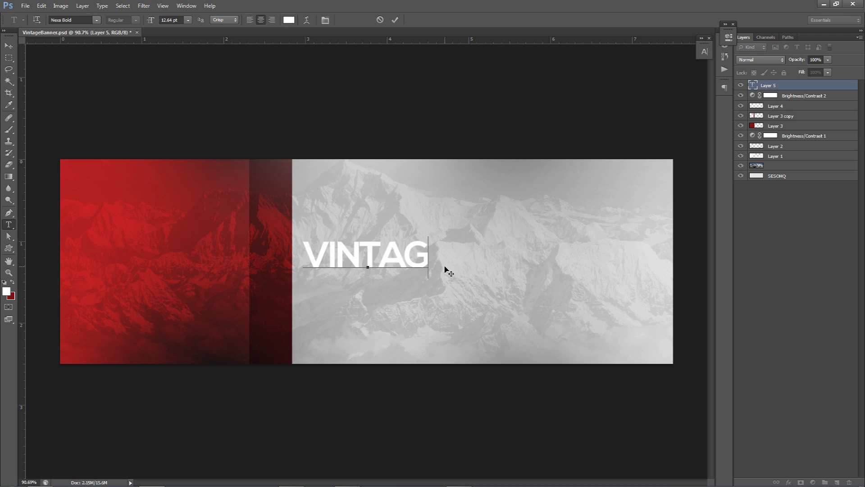
Change the font of the whole VINTAGE text to Nexa Light
key(ctrl+a)
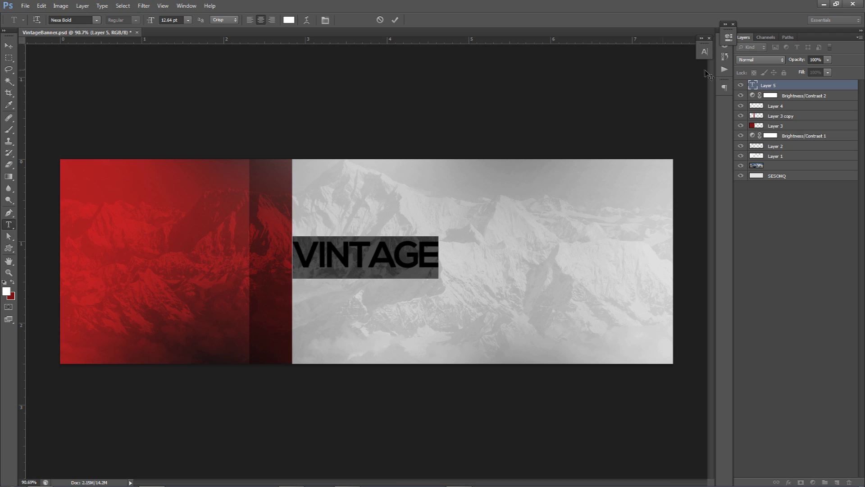
click(349, 252)
key(ctrl+a)
click(72, 20)
key(Down)
Set the tracking of the whole VINTAGE text to 220 and commit the text edit
click(329, 252)
key(ctrl+a)
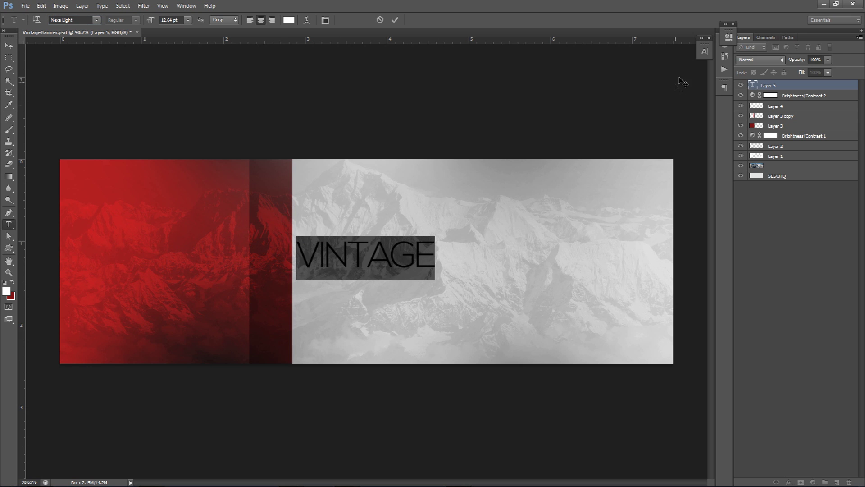
click(705, 51)
click(670, 80)
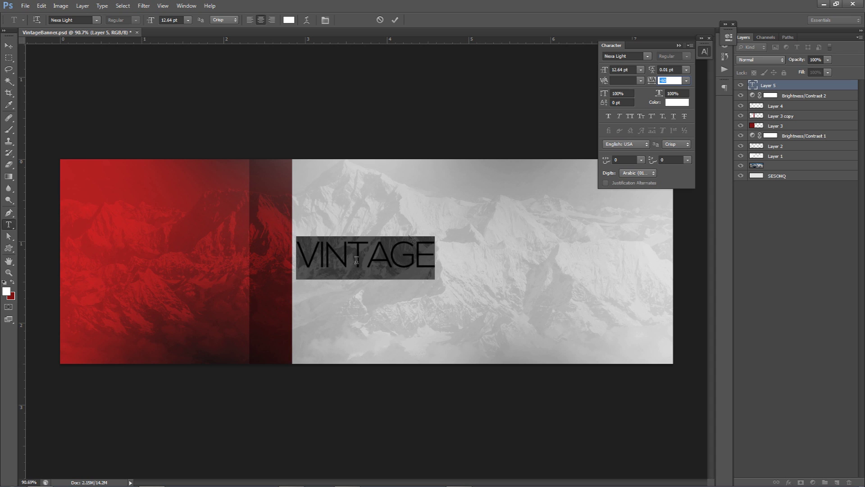
click(343, 270)
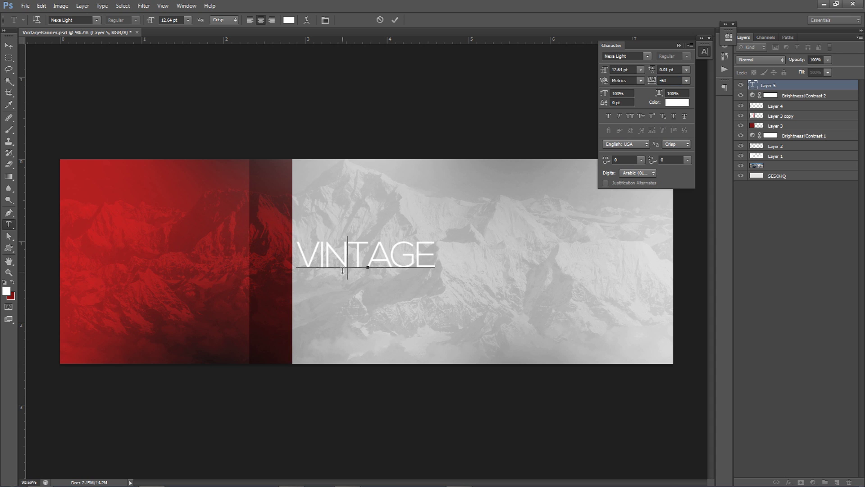
drag(292, 244, 472, 253)
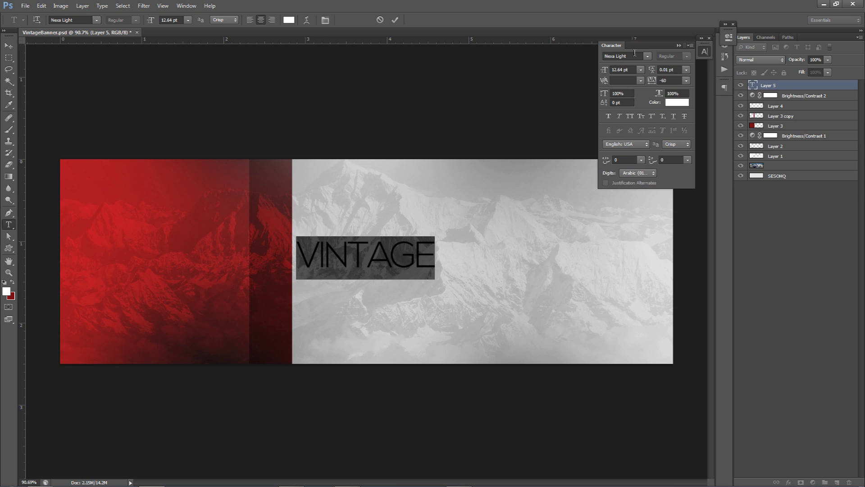
click(705, 52)
click(704, 51)
key(Down)
key(Down)
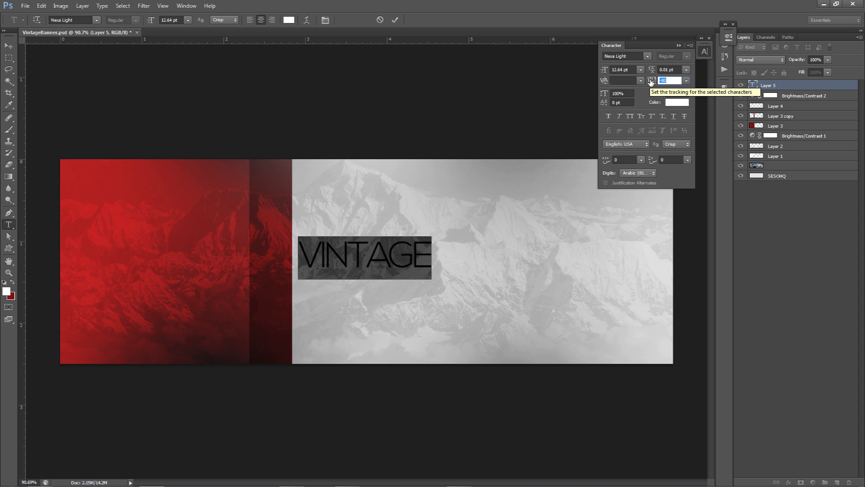
drag(650, 82, 658, 82)
click(395, 20)
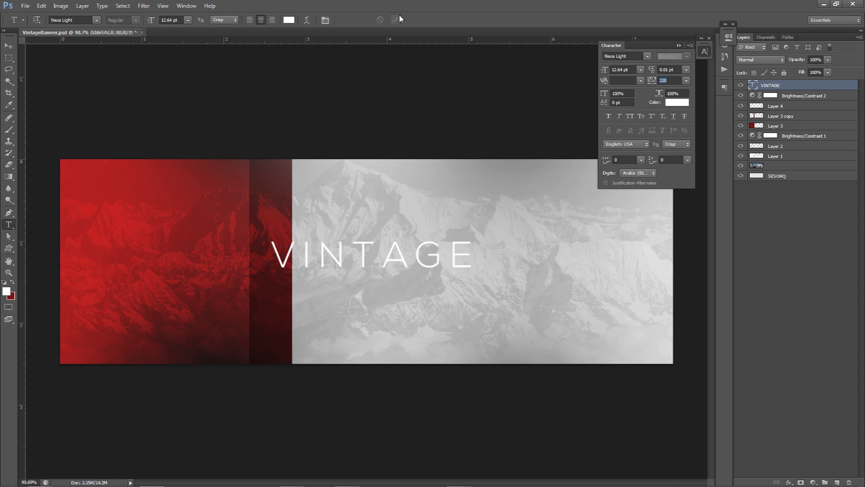
Move the VINTAGE text so that its V sits over the dark strip and the other letters over the grey area
click(5, 46)
mouse_move(324, 221)
mouse_down()
mouse_move(317, 231)
mouse_move(311, 223)
mouse_up()
key(Right)
key(Right)
key(Right)
key(Right)
key(Right)
key(Right)
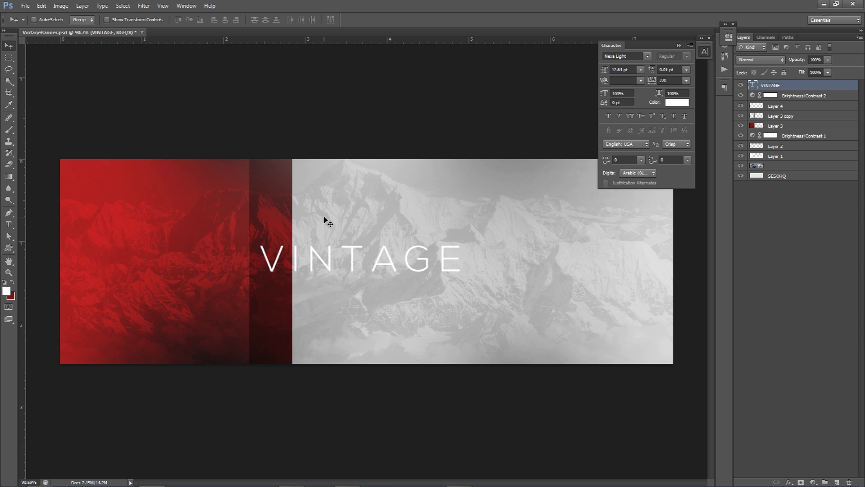
Recolor the letters INTAGE to dark grey 3f3f3f, leaving the V white
key(t)
drag(295, 249, 532, 234)
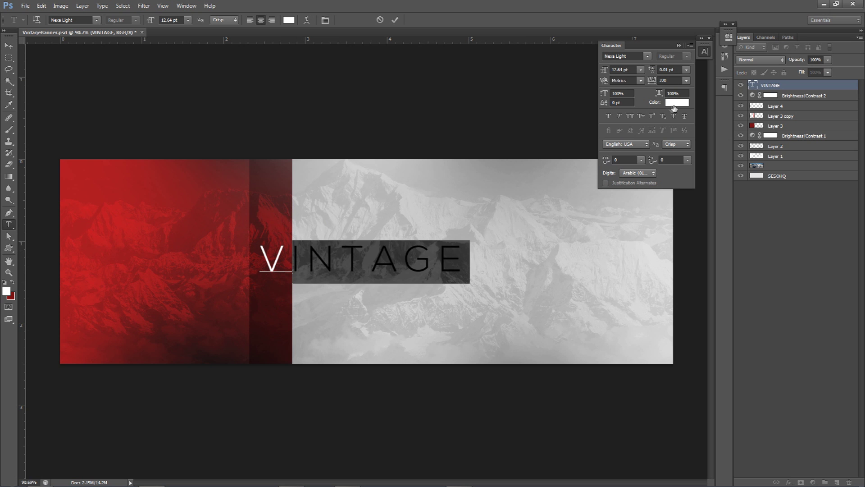
click(674, 105)
text(cecece)
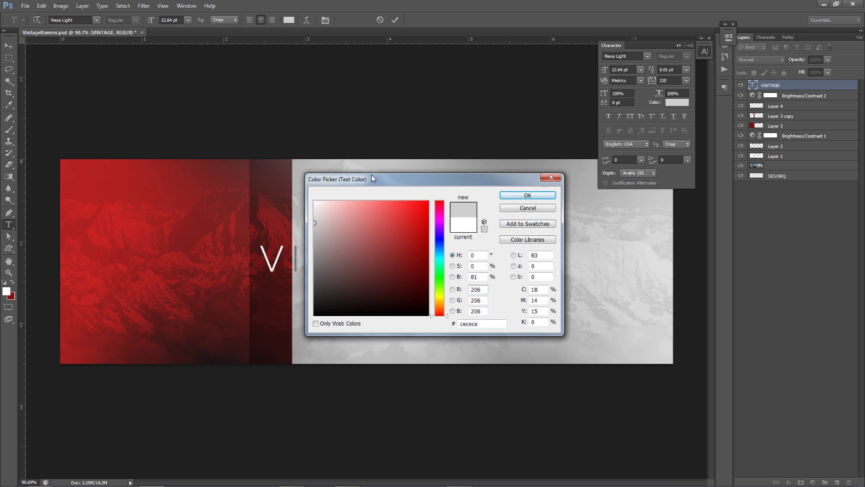
drag(371, 174, 503, 198)
drag(453, 246, 428, 311)
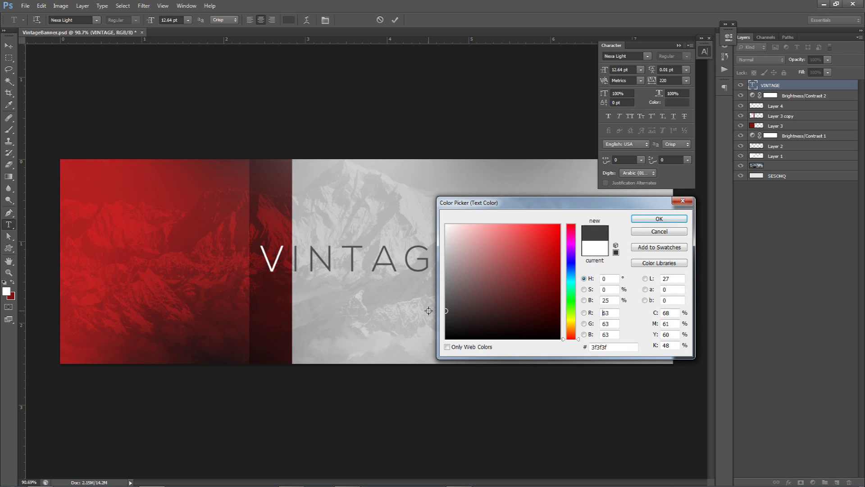
click(636, 219)
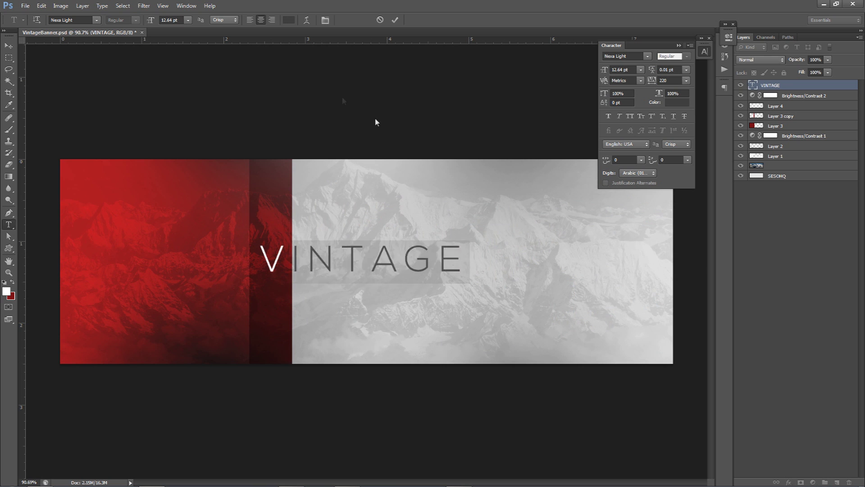
click(391, 23)
Show the guides, nudge the VINTAGE text down to centre it on the horizontal guide, and hide the guides again
key(ctrl+semicolon)
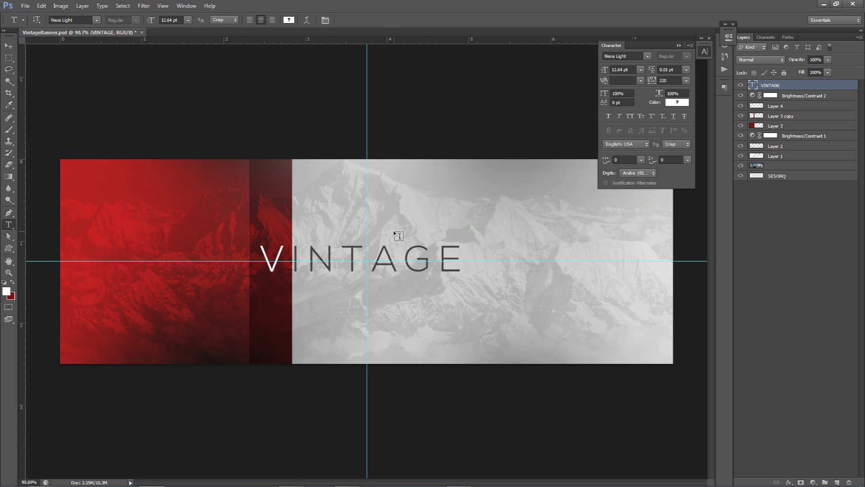
key(v)
key(Down)
key(Down)
key(Down)
key(Down)
key(Down)
key(Down)
key(Down)
key(Down)
key(Down)
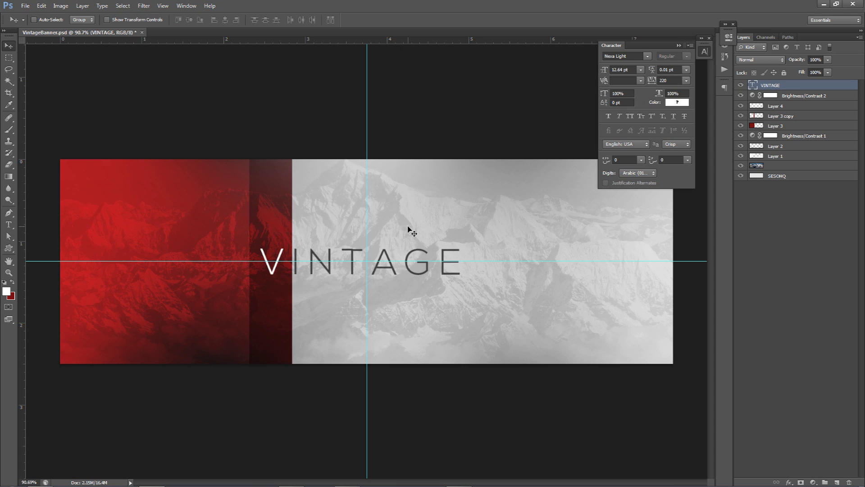
key(ctrl+semicolon)
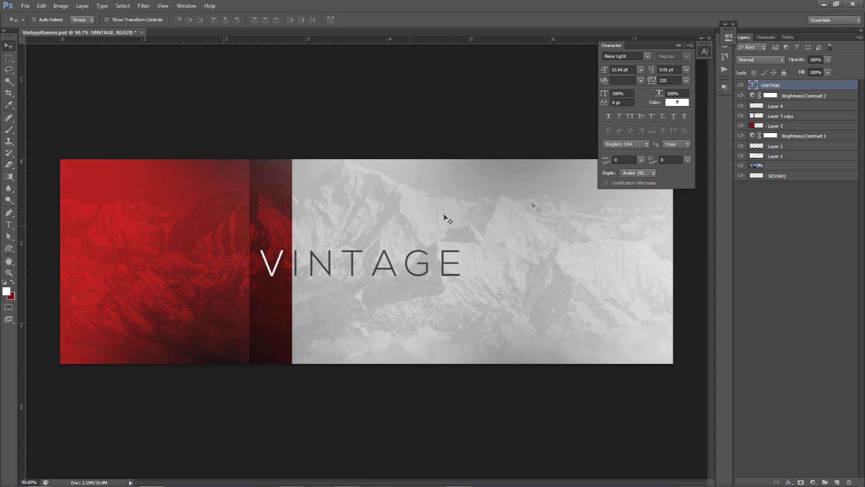
Add a new layer above Brightness/Contrast 2 and fill a rectangular selection around the V with white
click(795, 96)
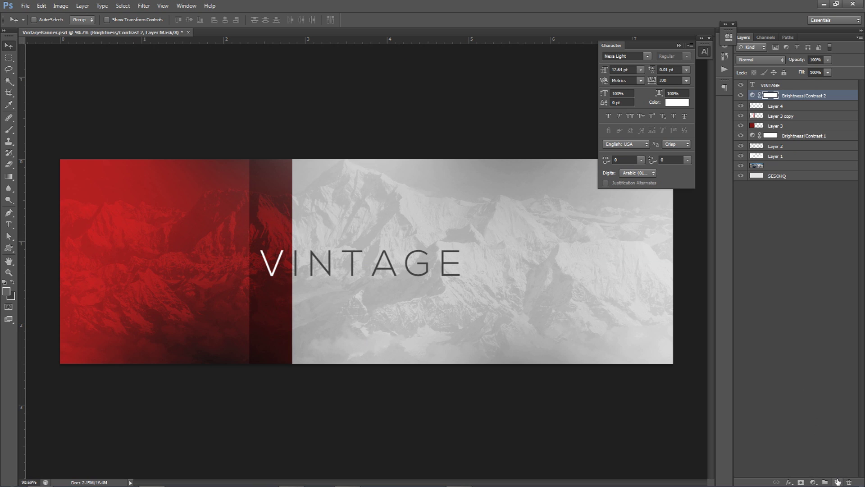
click(837, 481)
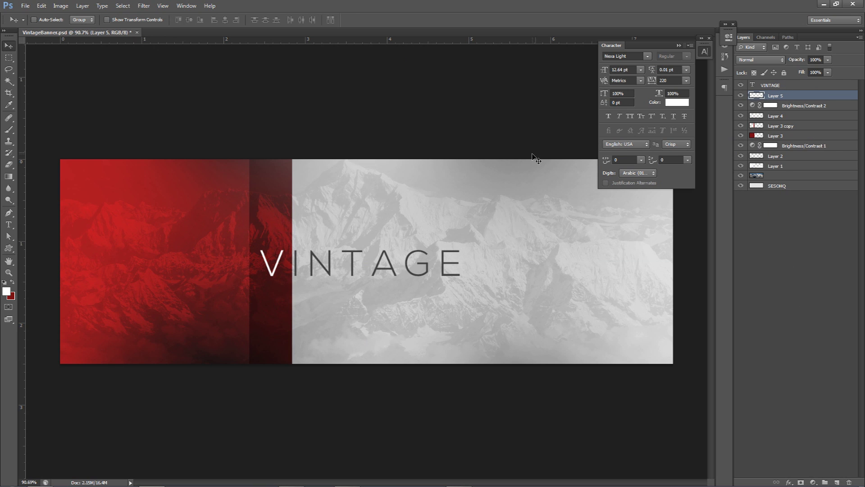
key(m)
drag(251, 260, 324, 253)
drag(297, 212, 378, 312)
key(alt+BackSpace)
key(ctrl+d)
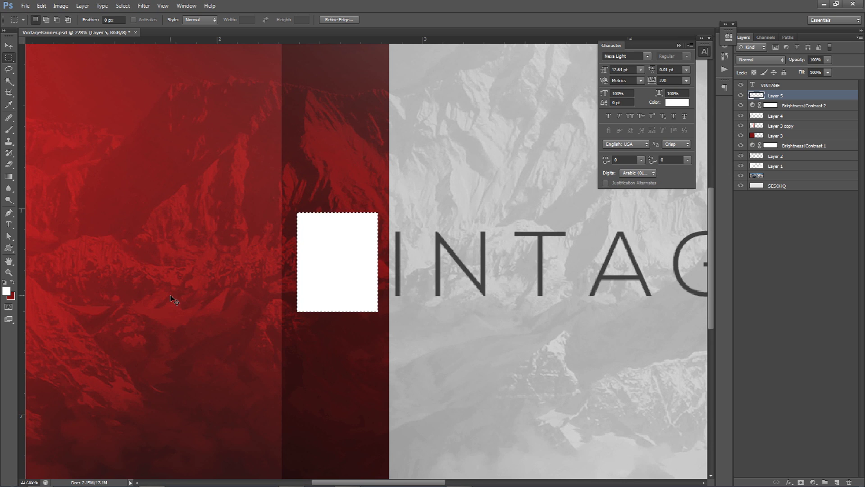
Set the white rectangle layer's blend mode to Overlay and its fill to 40%
click(746, 57)
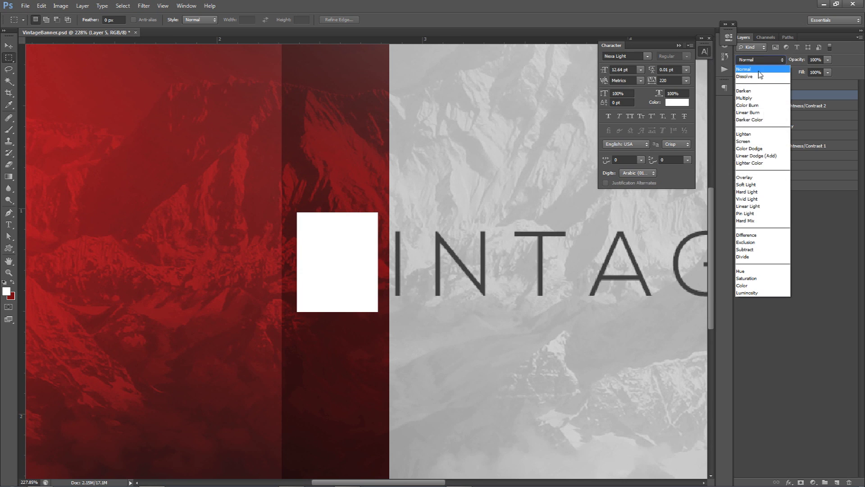
click(752, 180)
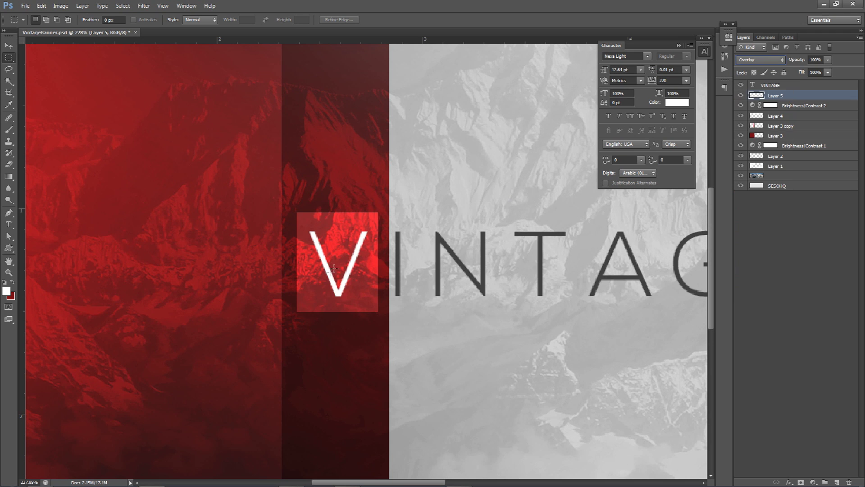
click(828, 60)
drag(828, 71, 804, 85)
click(828, 72)
click(818, 72)
text(50)
key(BackSpace)
key(BackSpace)
text(40)
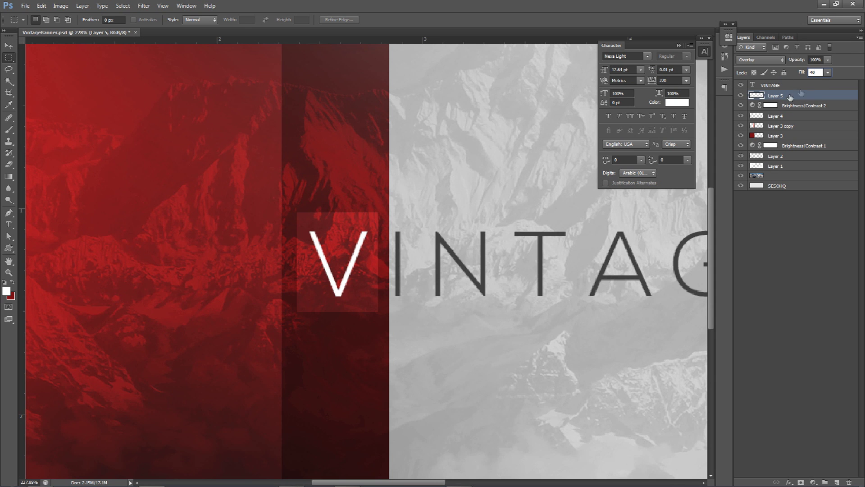
Give the rectangle layer a 1 px white outside stroke with Overlay blend mode and reduced opacity
double_click(811, 95)
click(533, 272)
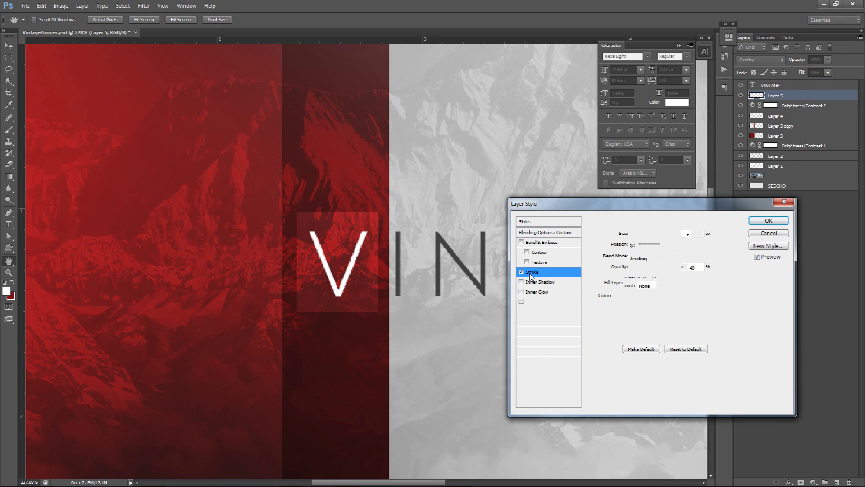
click(632, 299)
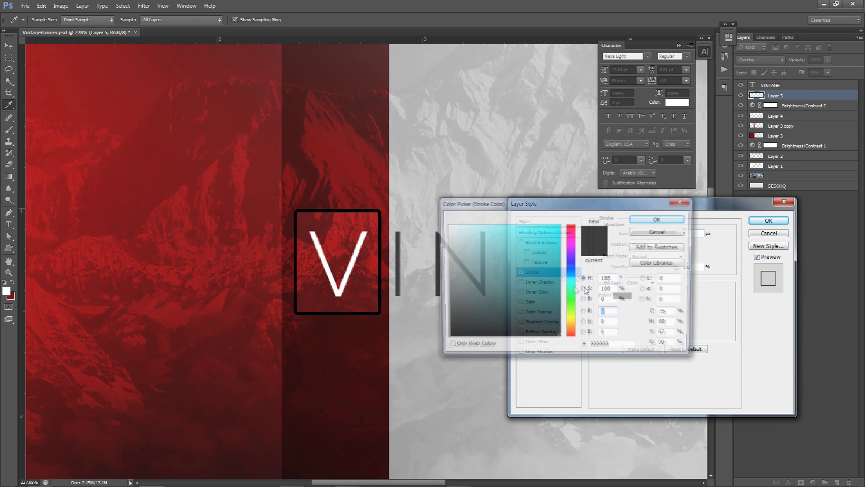
click(655, 219)
scroll(690, 234, down, 2)
click(657, 256)
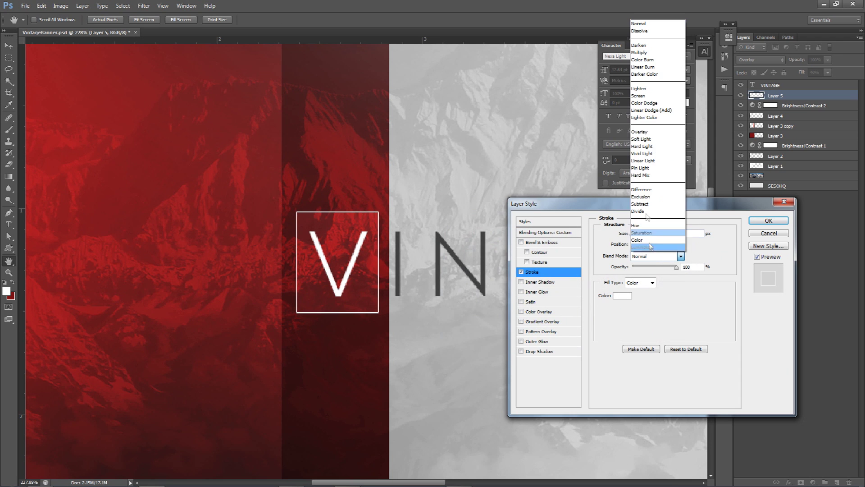
click(649, 133)
click(655, 266)
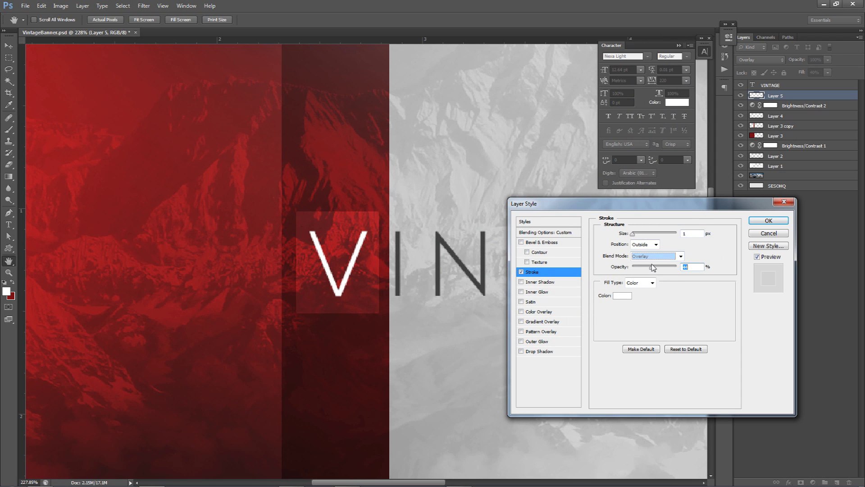
click(768, 220)
Duplicate the VINTAGE text layer below the original and replace its text with TUTORIAL BANNER
key(v)
scroll(577, 273, down, 3)
scroll(574, 268, down, 2)
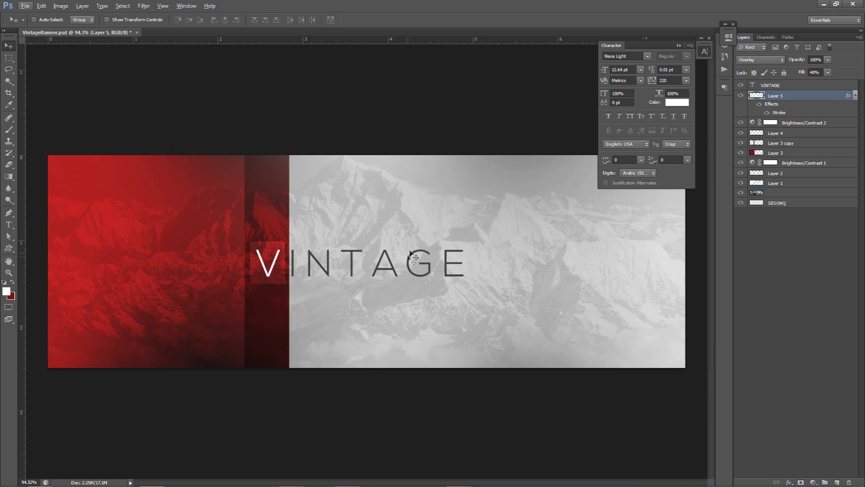
click(785, 85)
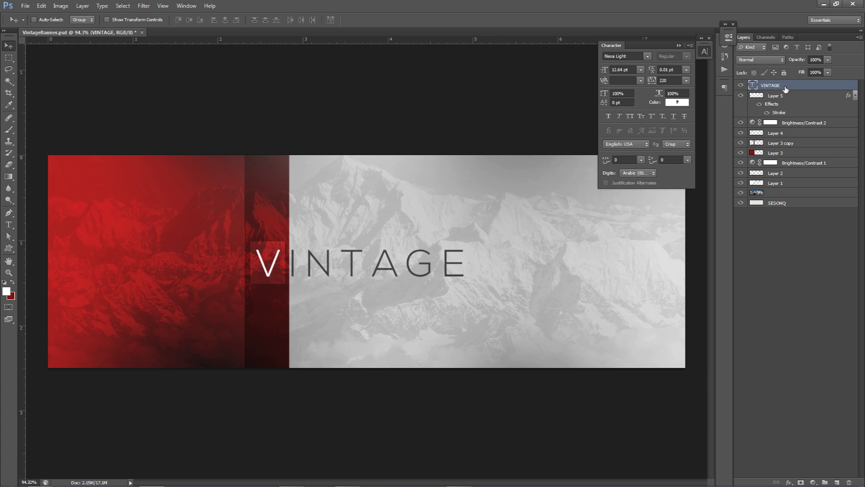
drag(422, 219, 452, 253)
key(t)
double_click(418, 284)
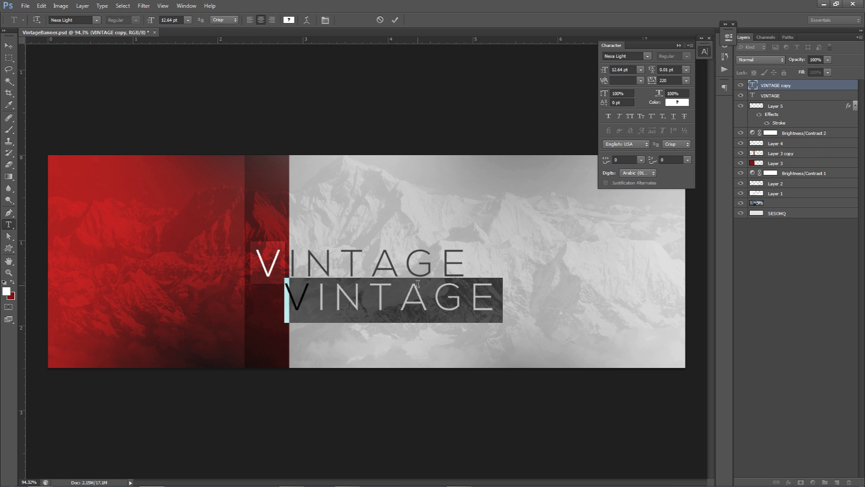
text(TUTORIAL)
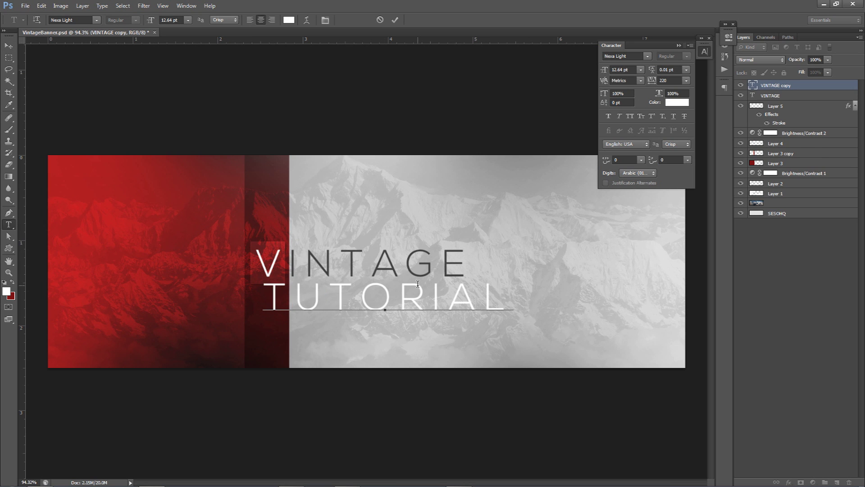
text( BANNER)
Set the TUTORIAL BANNER text to 2 pt with tracking 520 and move it directly beneath VINTAGE
key(ctrl+a)
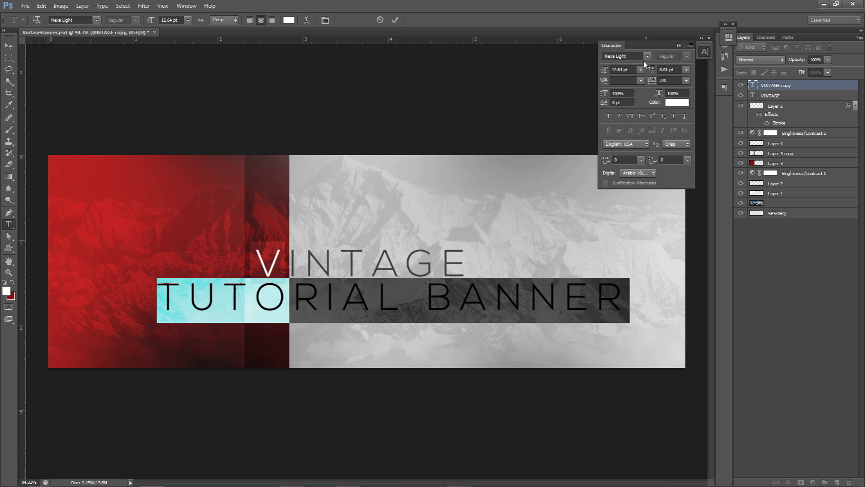
click(641, 70)
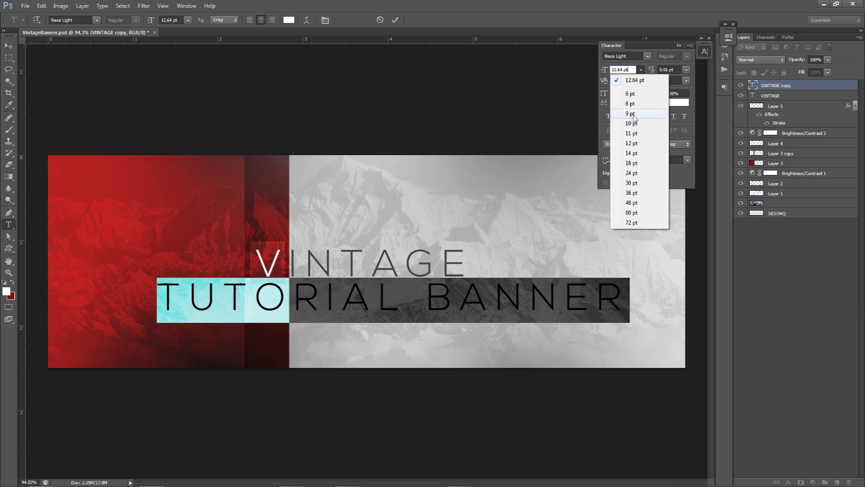
click(630, 104)
key(Down)
key(Down)
key(Down)
key(Down)
key(Down)
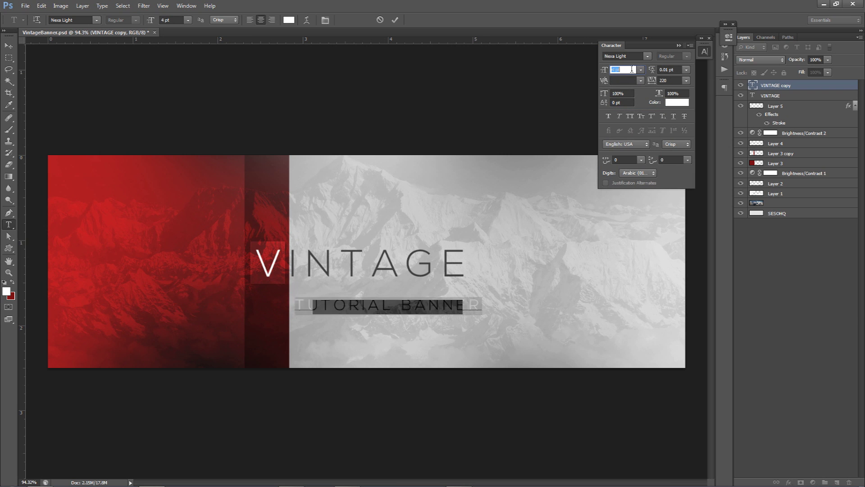
drag(652, 81, 680, 80)
key(Down)
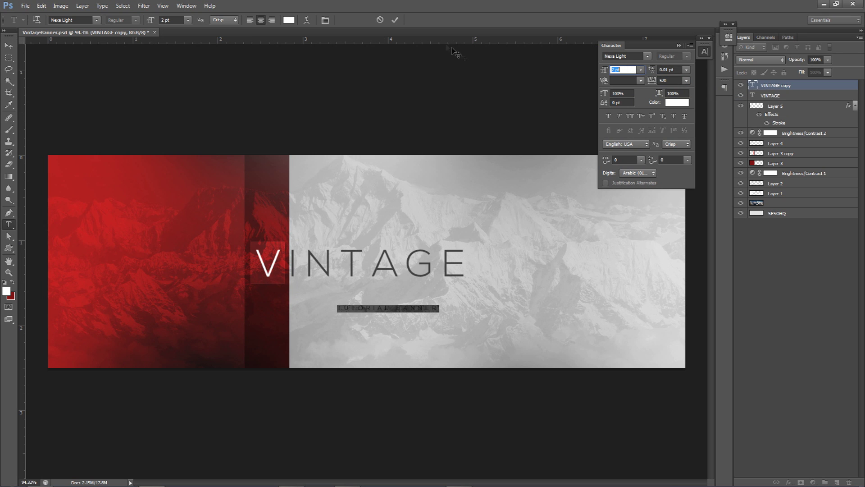
click(394, 19)
key(v)
drag(403, 241, 378, 220)
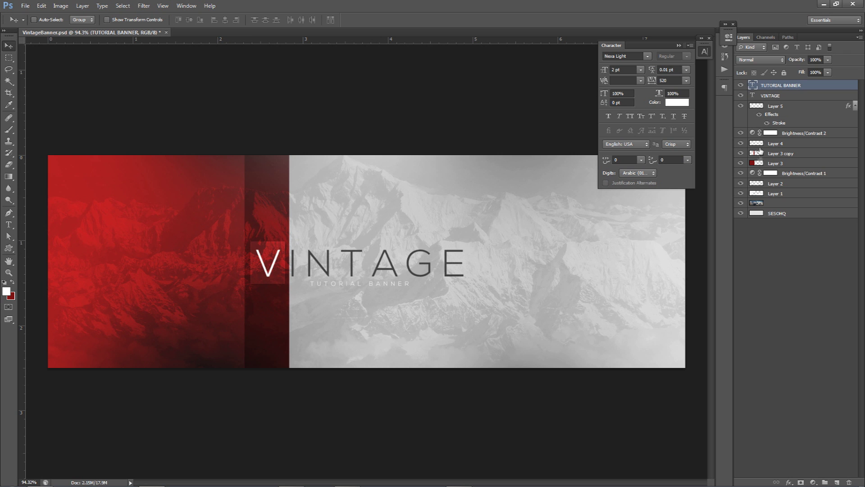
Paint a large soft white glow at the banner's top centre on a new layer and reduce that layer's opacity to 70%
click(837, 482)
key(b)
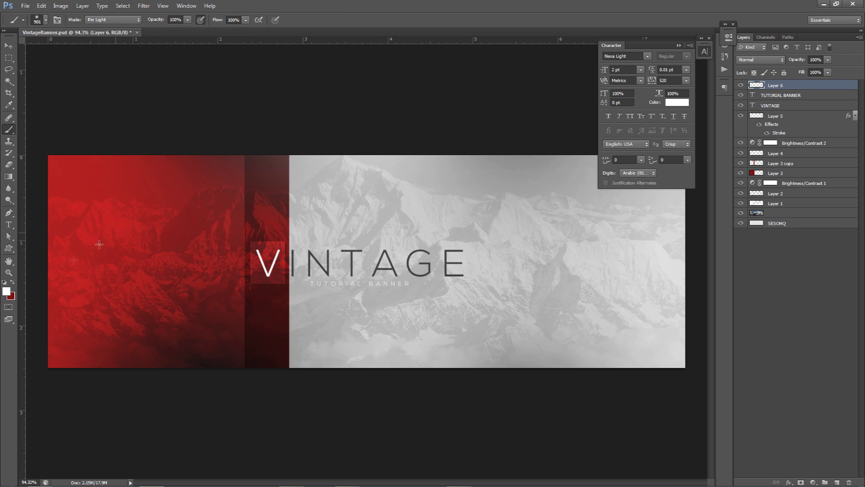
drag(276, 209, 377, 186)
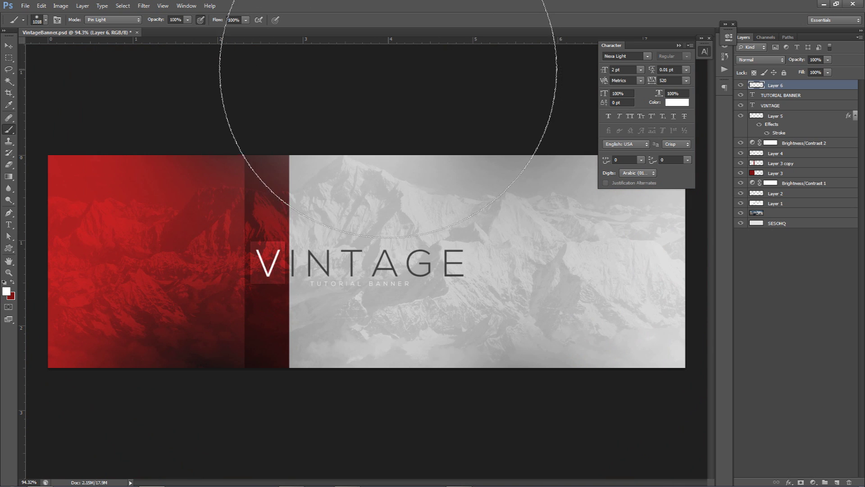
click(390, 89)
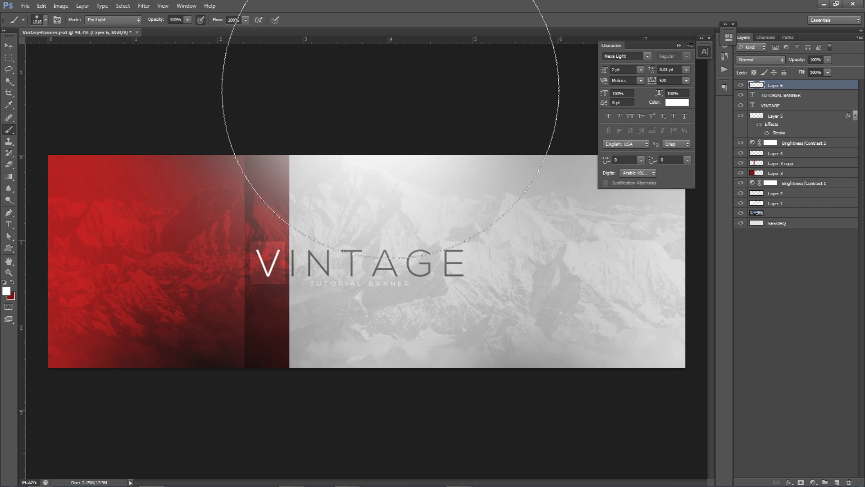
click(828, 60)
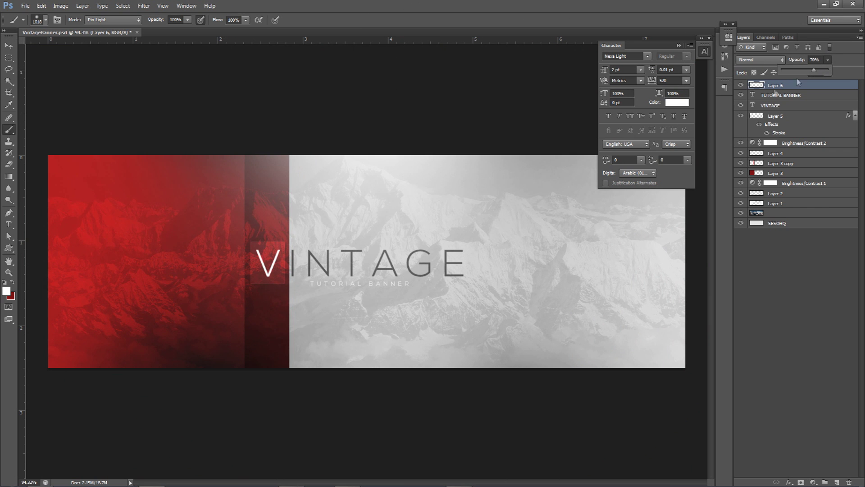
key(v)
scroll(518, 227, down, 2)
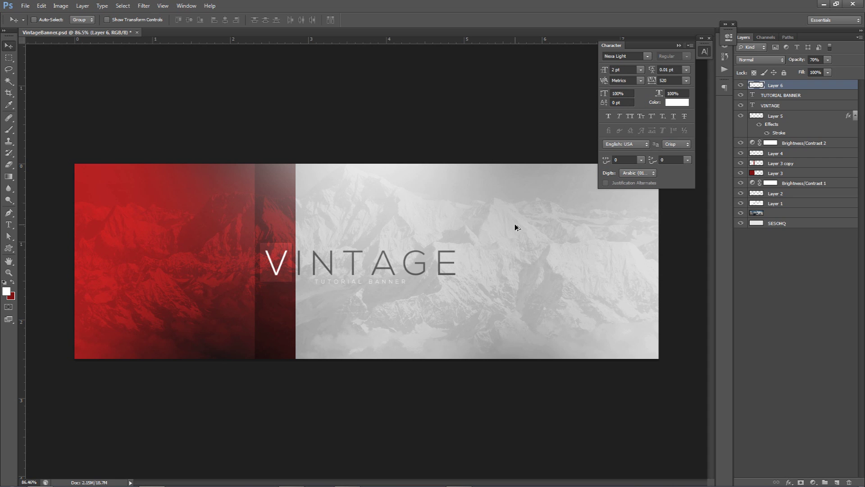
Add a new layer above the glow and choose the striped diamond brush for the Brush tool
click(837, 481)
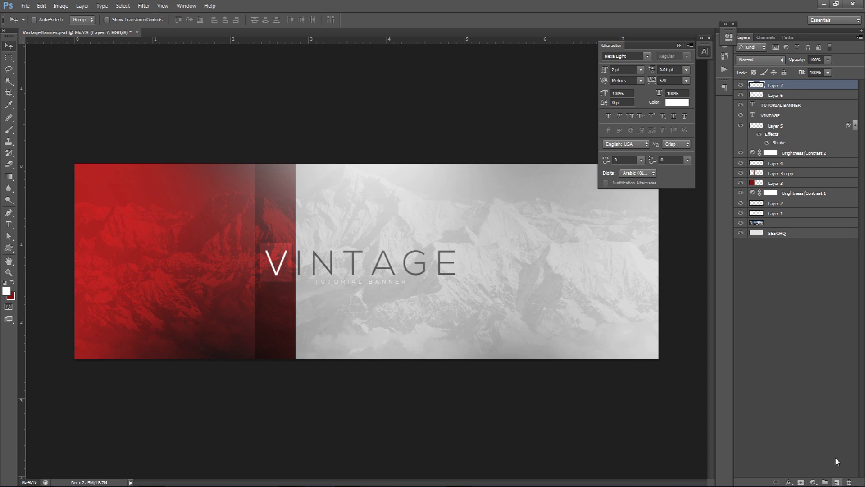
key(b)
right_click(434, 256)
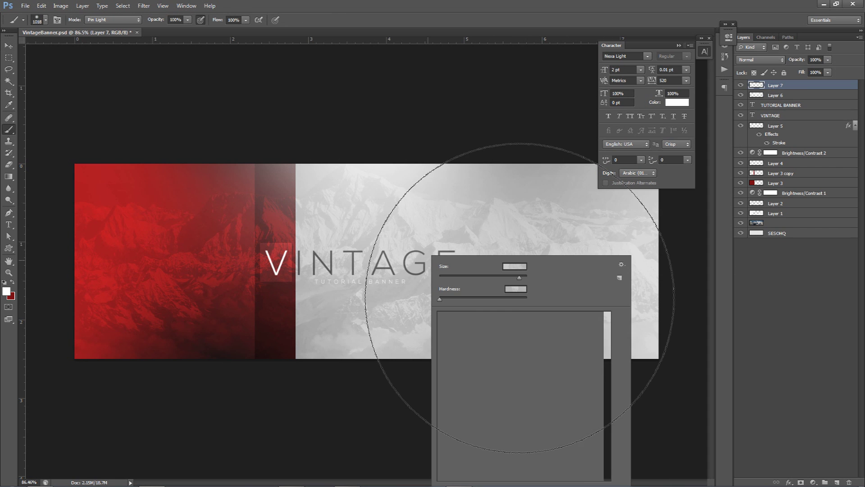
click(501, 471)
click(488, 471)
mouse_move(369, 262)
mouse_down()
mouse_move(163, 274)
mouse_move(292, 248)
mouse_up()
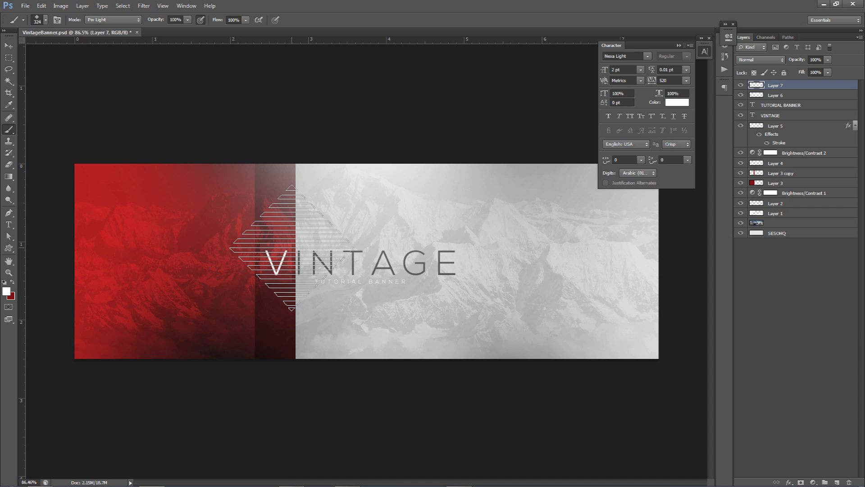
right_click(293, 247)
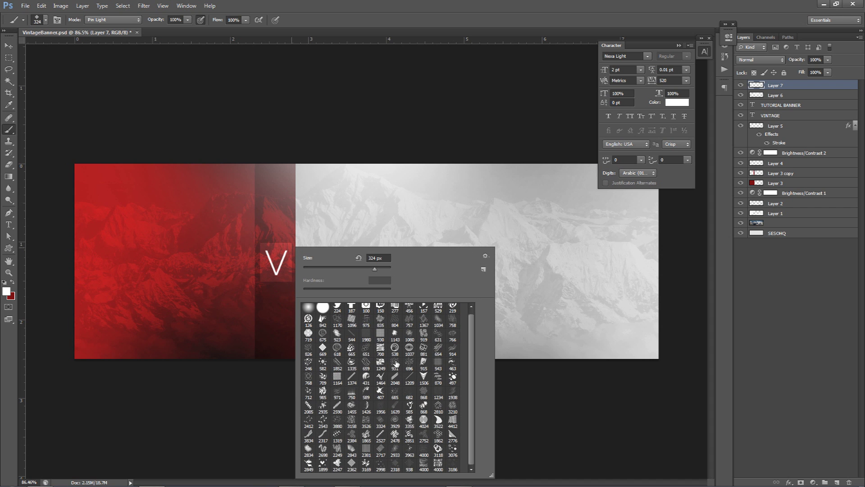
scroll(397, 364, down, 1)
Stamp white striped diamonds around the banner's edges with the brush at 227 px, undoing the first oversized stamp
click(162, 167)
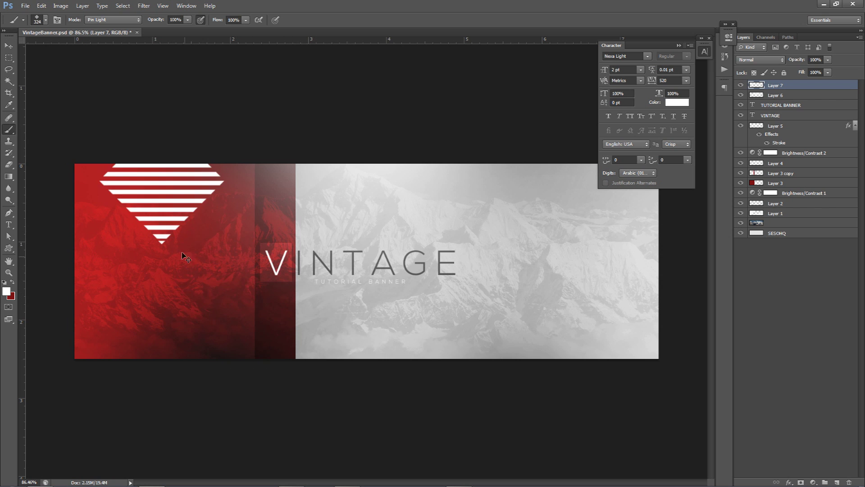
key(ctrl+z)
click(130, 194)
click(461, 177)
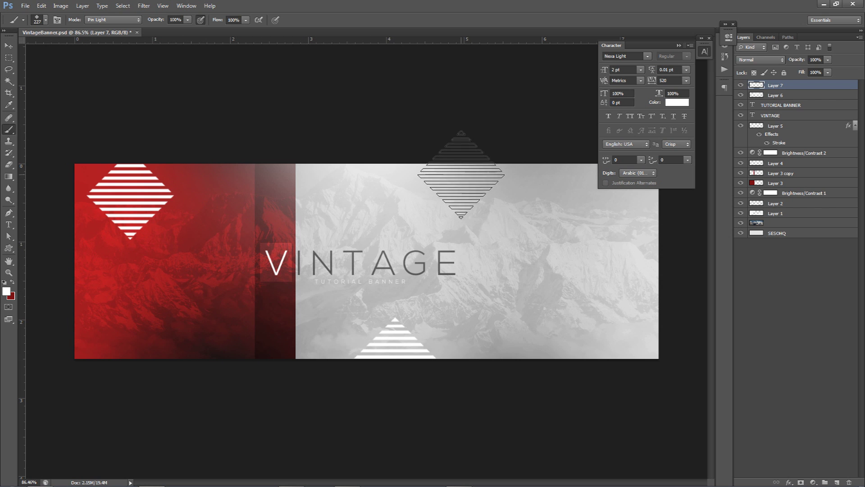
click(638, 301)
click(194, 375)
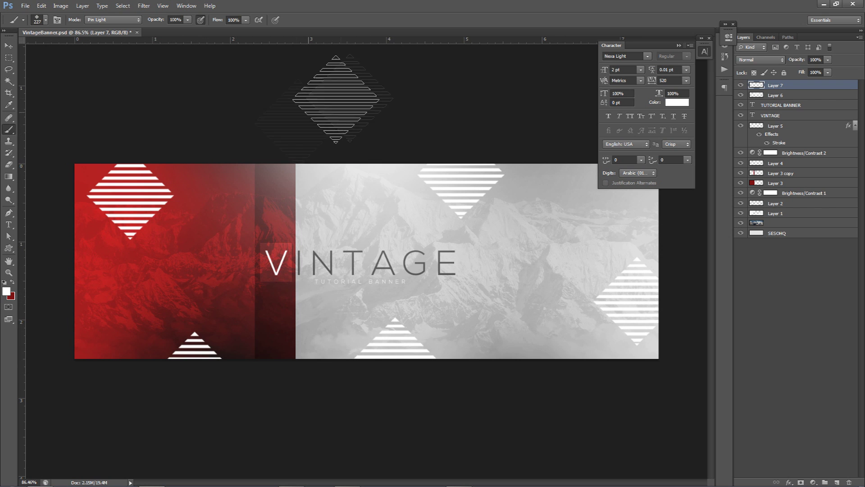
click(301, 126)
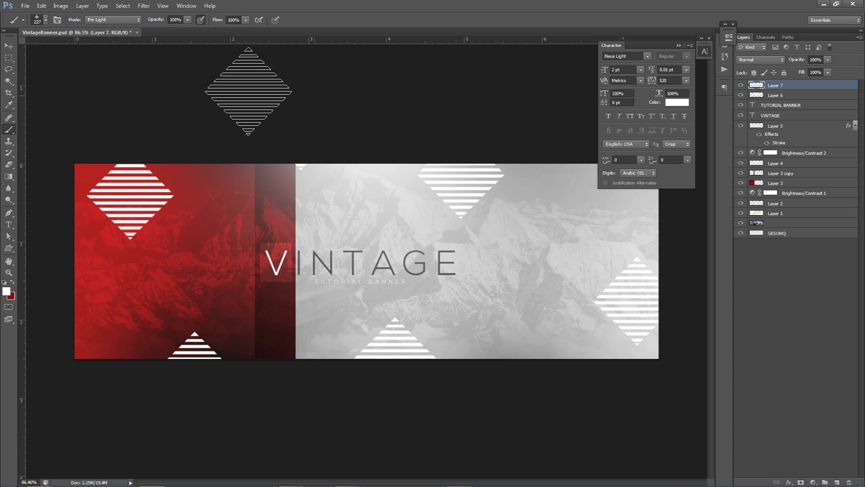
Apply a Motion Blur to the striped diamonds with an angle of 46° and a distance of 190 pixels
click(144, 5)
mouse_move(181, 96)
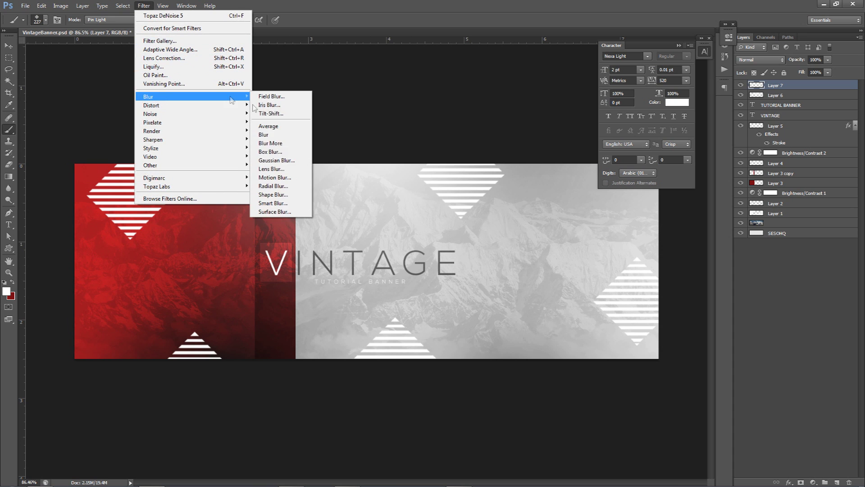
click(273, 176)
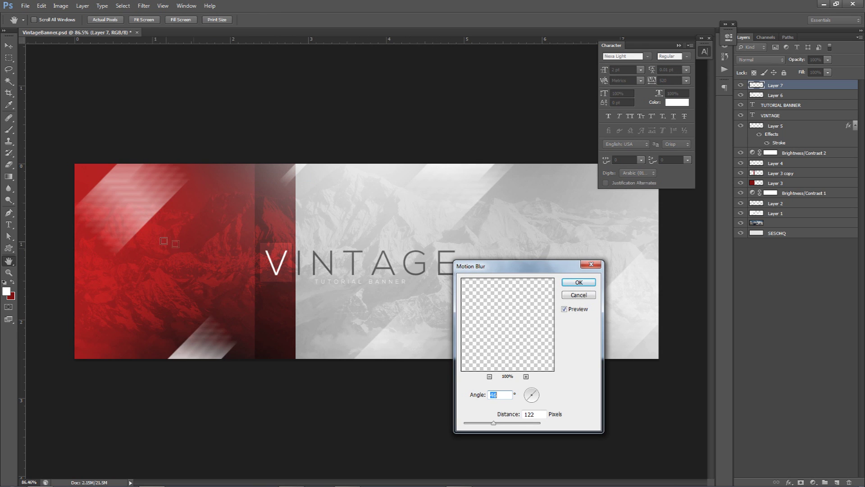
drag(494, 423, 503, 424)
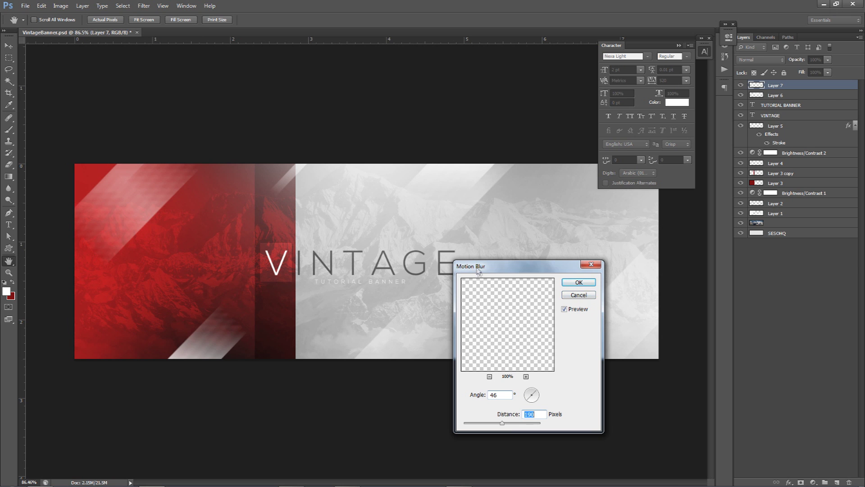
drag(479, 273, 410, 220)
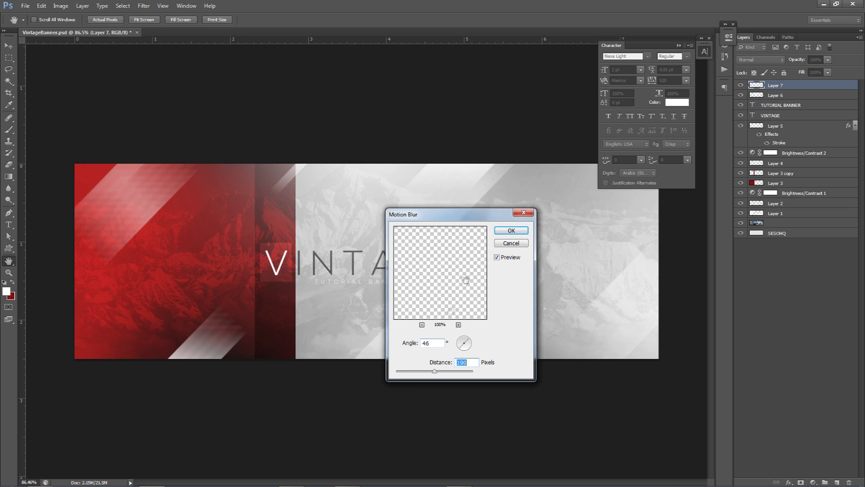
click(511, 230)
Set the blurred diamonds layer's blend mode to Overlay and its opacity to 47%
click(760, 60)
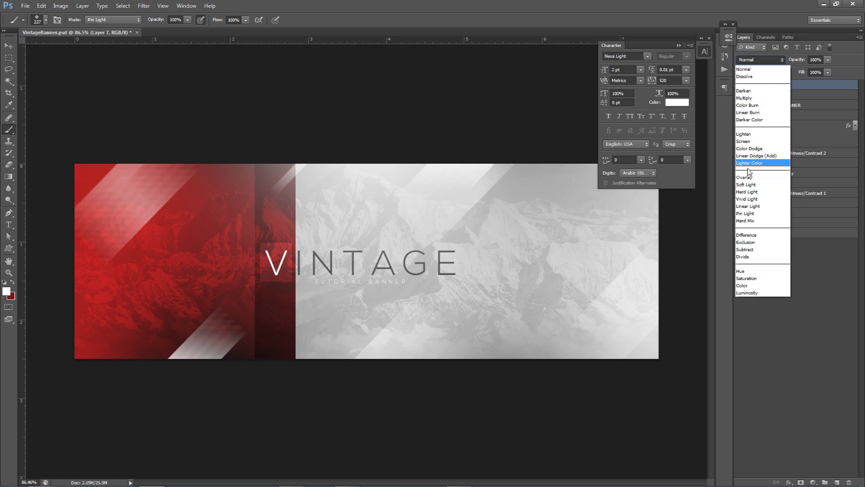
click(751, 174)
click(828, 60)
drag(829, 71, 810, 73)
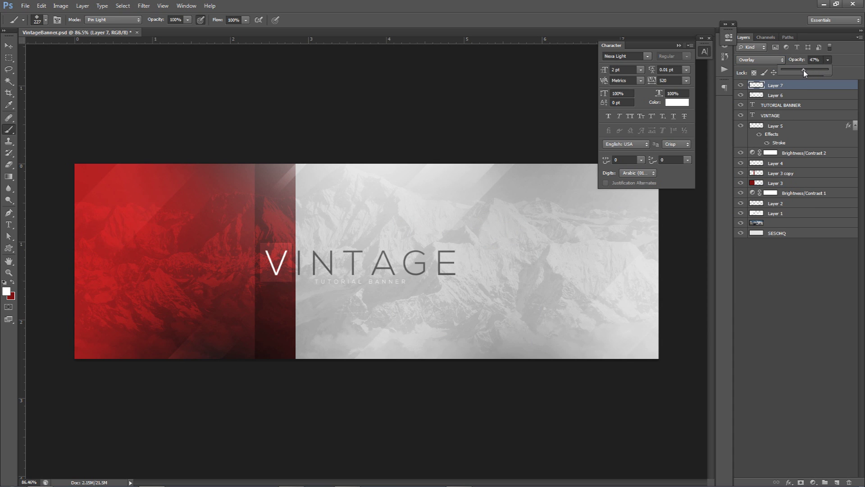
Hide the red section's Layer 3 and set the strip's Layer 3 copy to 80% opacity
key(v)
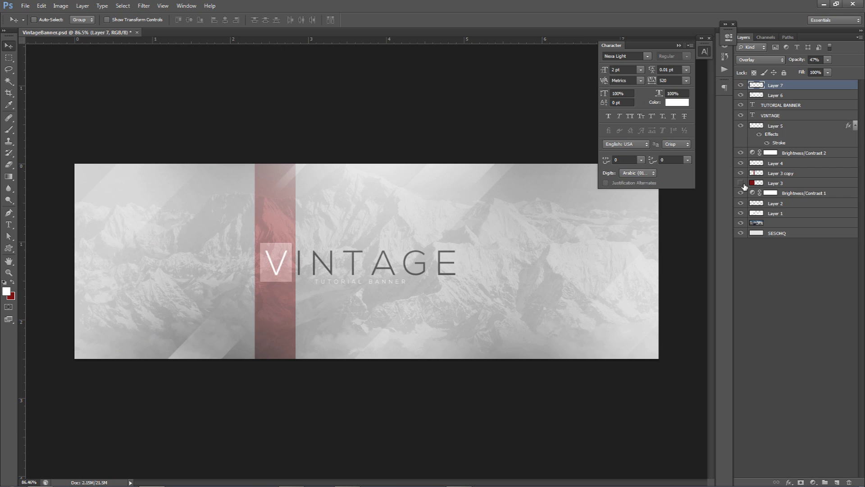
click(781, 173)
drag(828, 72, 850, 73)
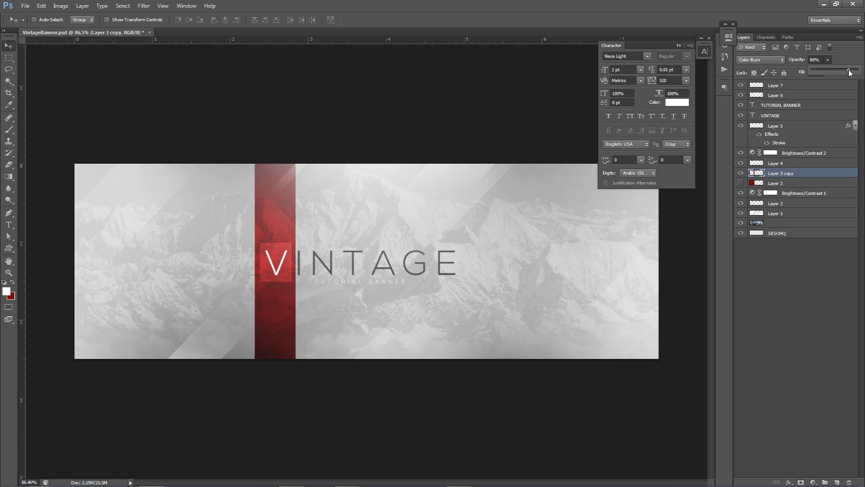